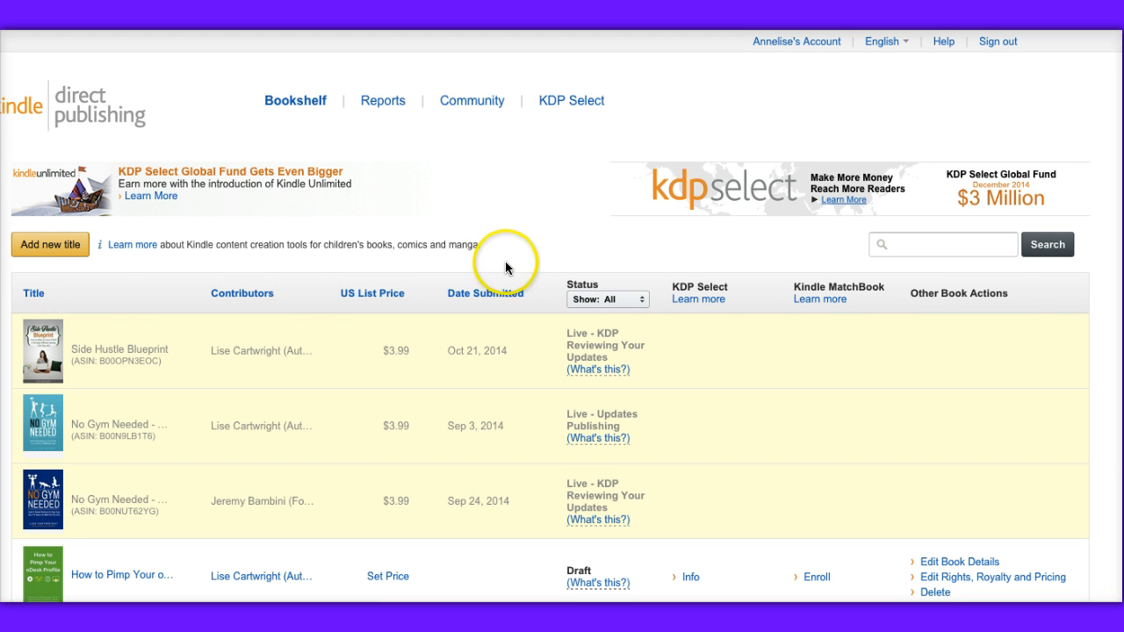
Step: Look over the existing titles on the bookshelf and start adding a new title
scroll(527, 299, down, 2)
scroll(463, 370, down, 2)
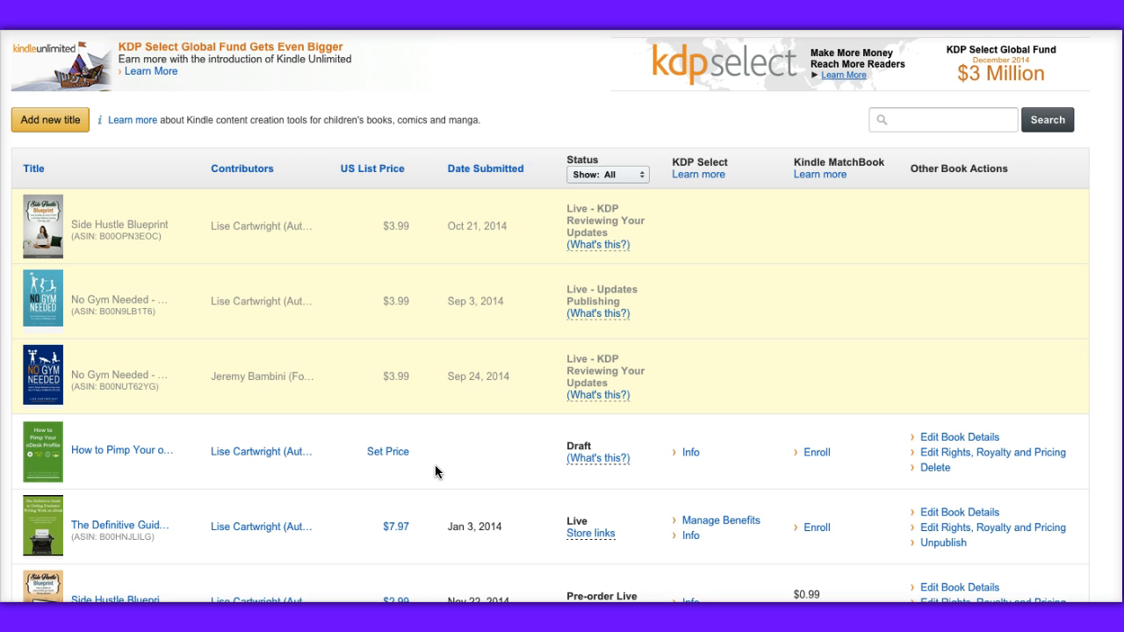
scroll(463, 461, down, 3)
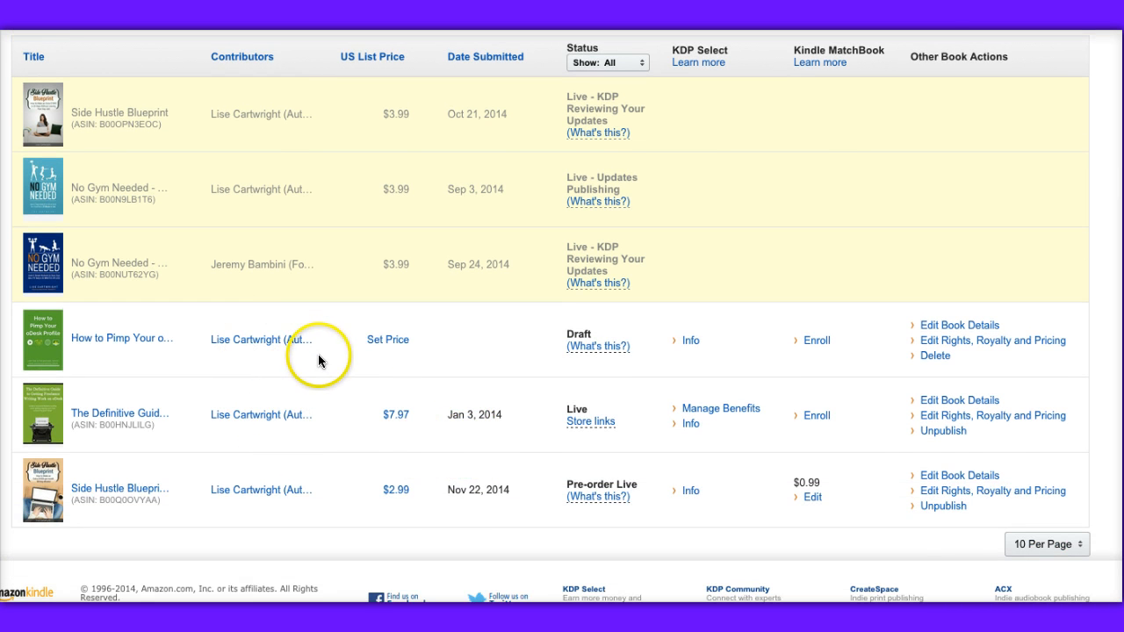
scroll(552, 320, up, 3)
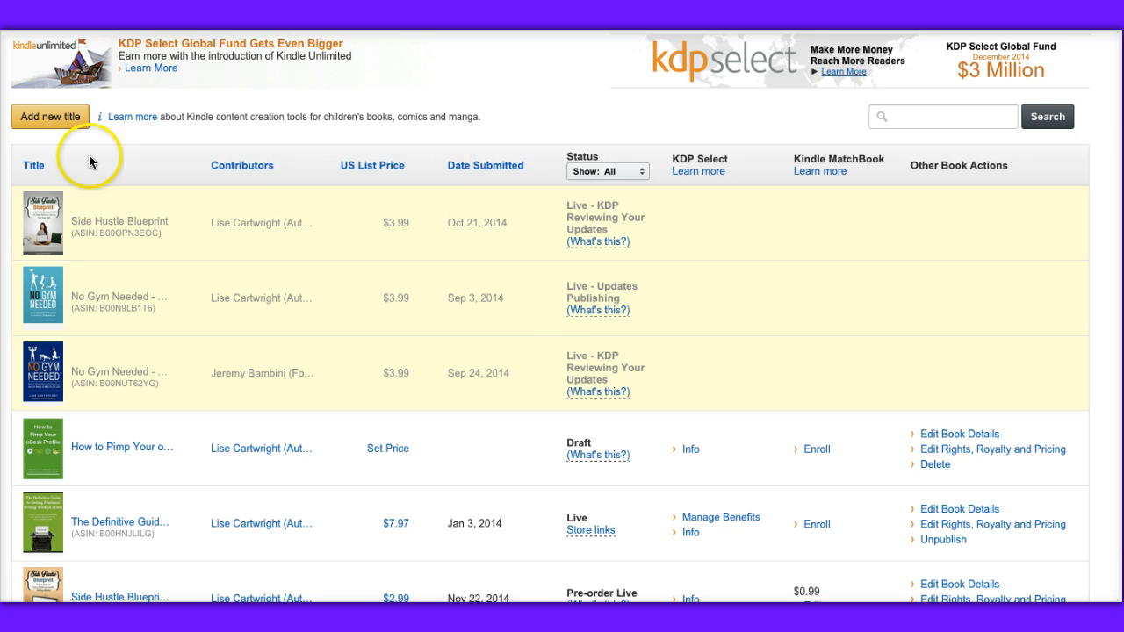
click(62, 117)
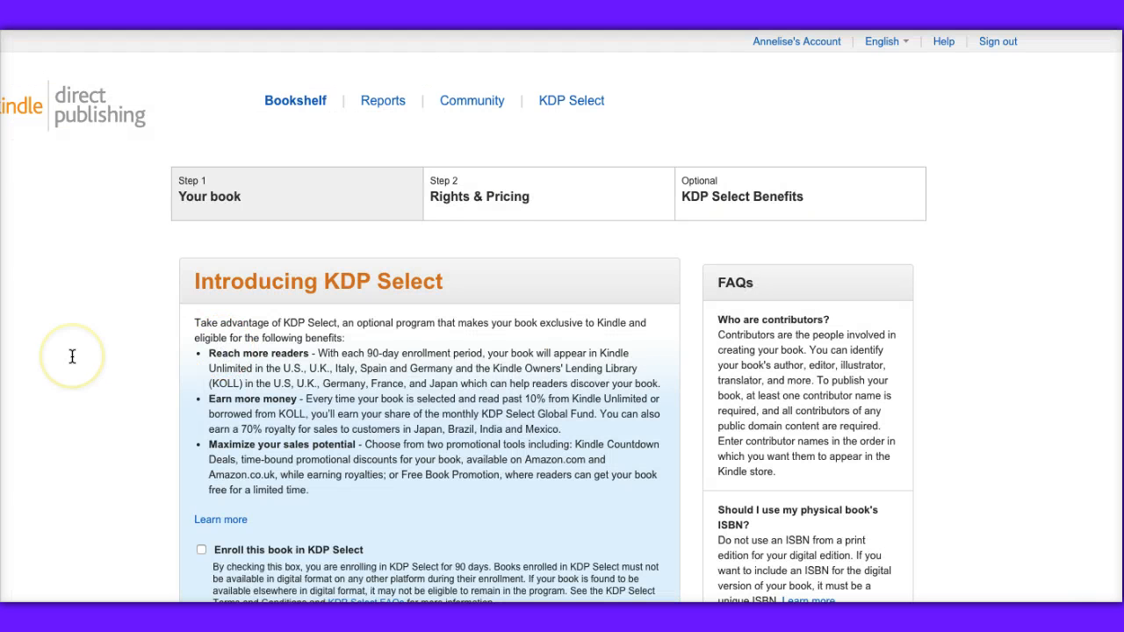
Step: Examine the KDP Select introduction and the book name, subtitle, series, edition and publisher fields of the new title form
scroll(106, 360, down, 1)
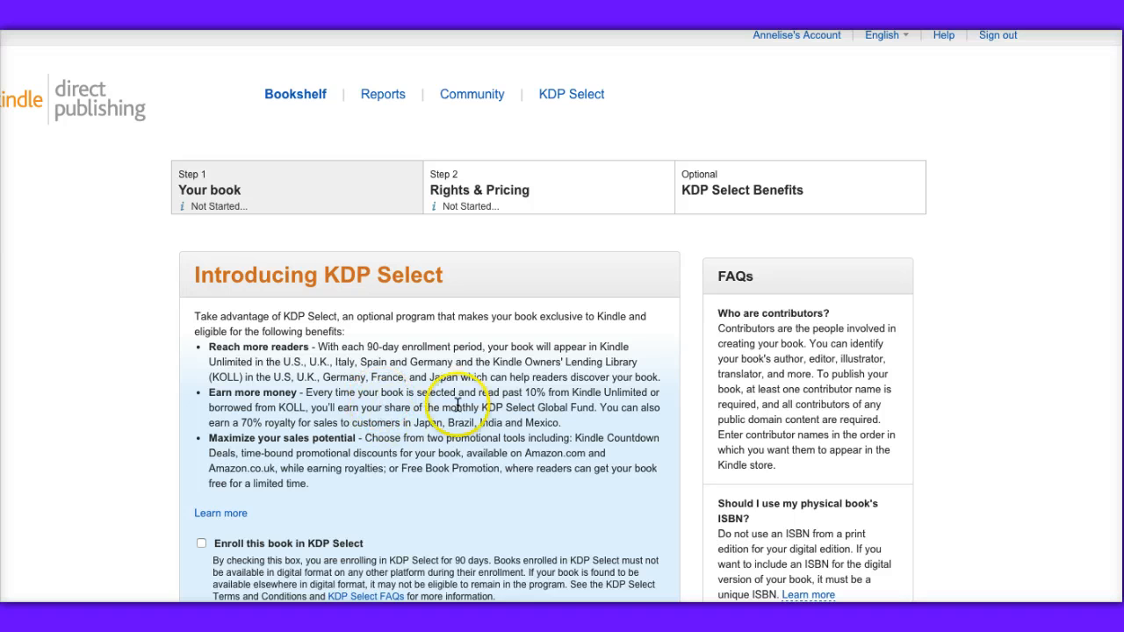
scroll(434, 395, down, 3)
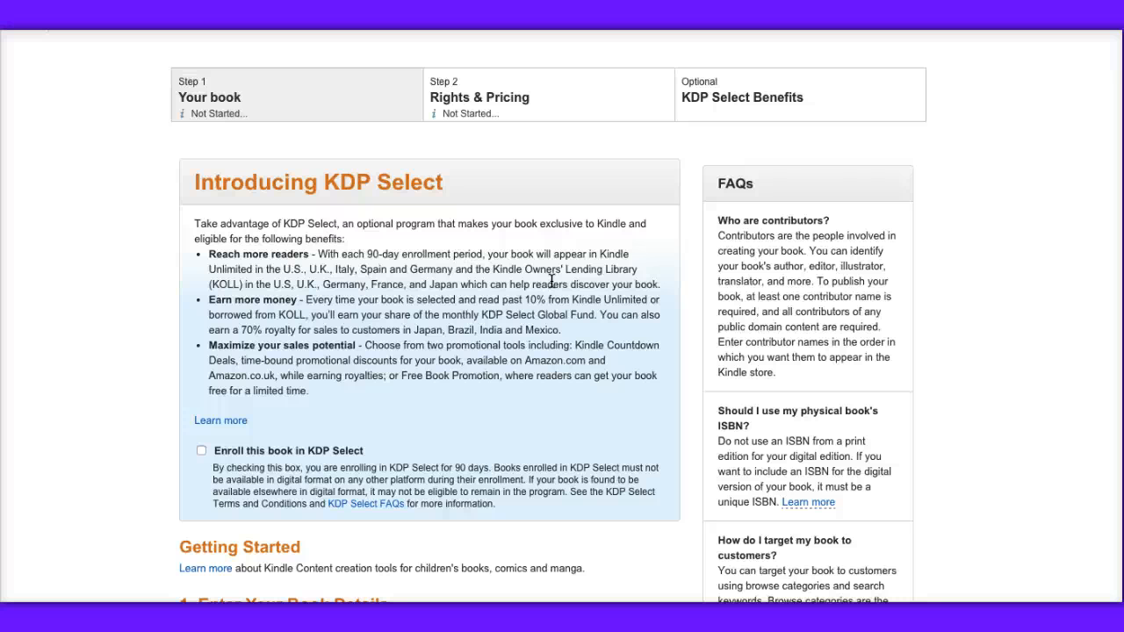
scroll(562, 299, down, 3)
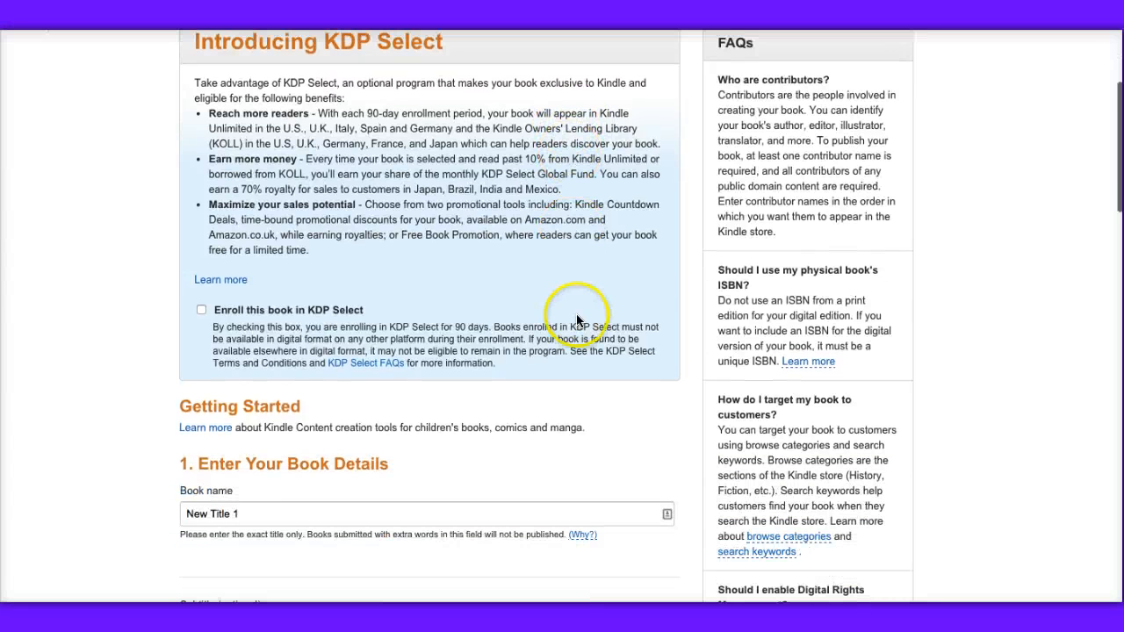
scroll(579, 308, down, 3)
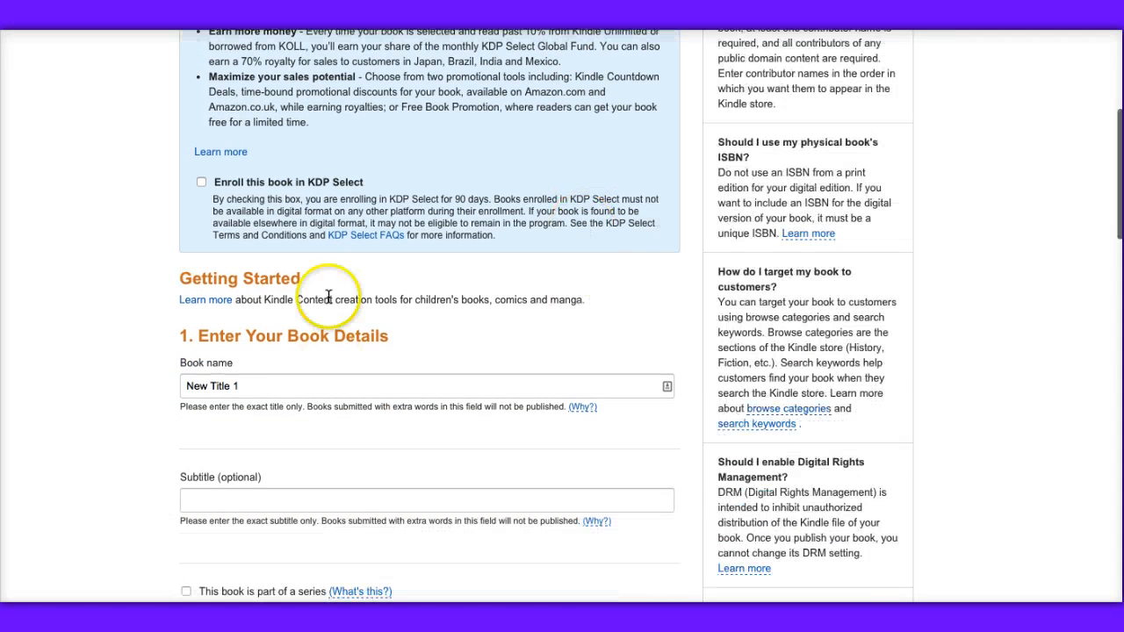
click(284, 385)
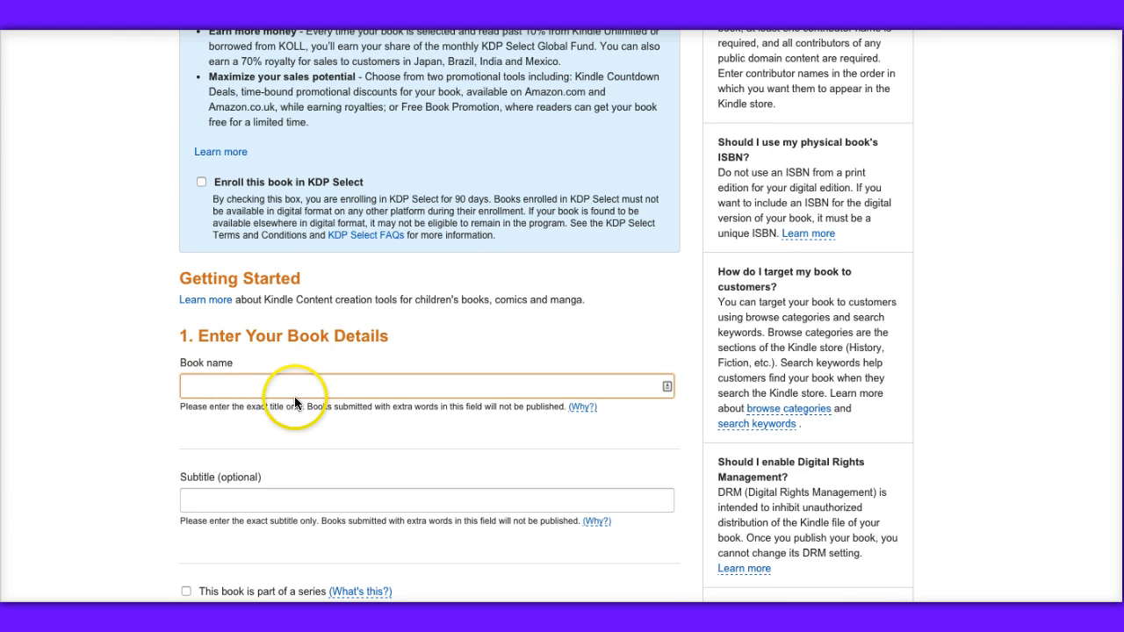
scroll(395, 393, down, 1)
click(222, 413)
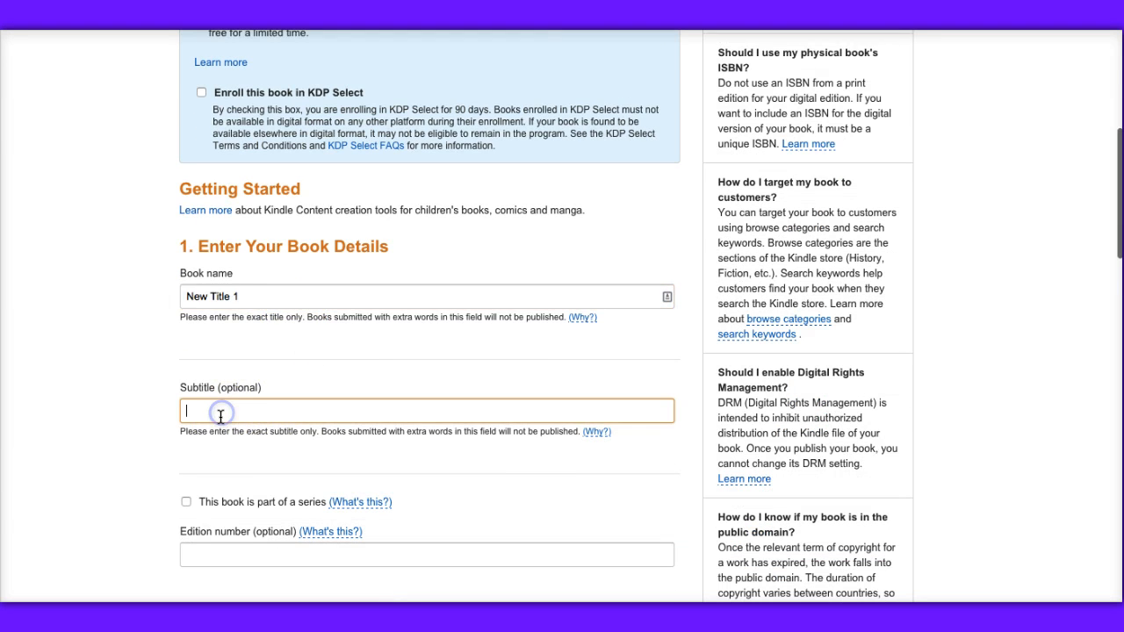
click(289, 296)
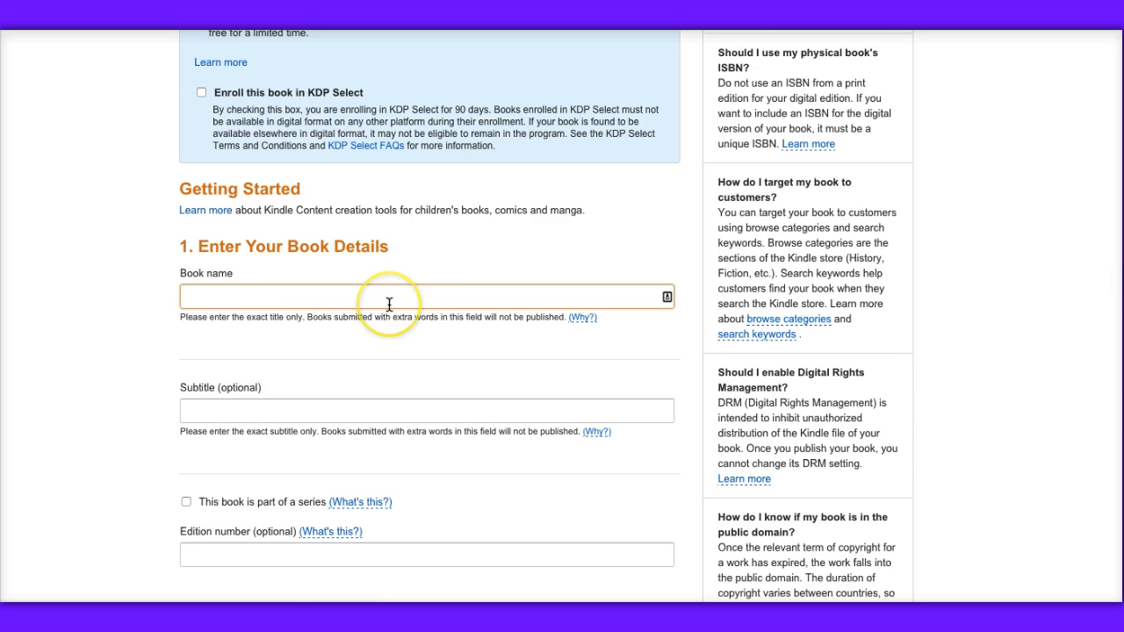
scroll(387, 298, down, 2)
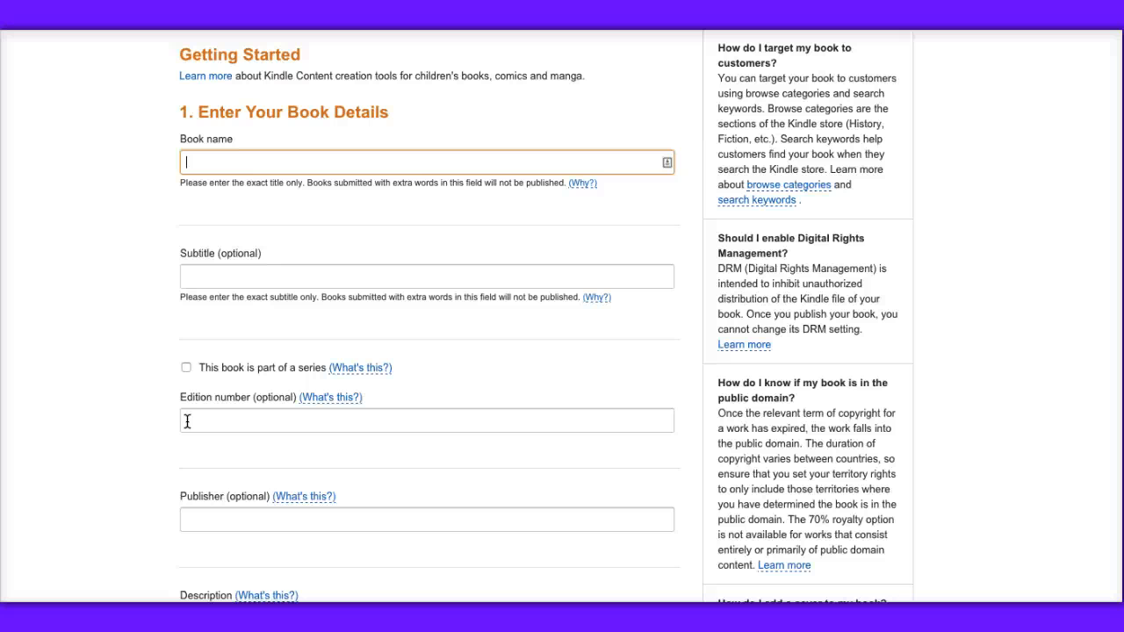
scroll(191, 418, down, 2)
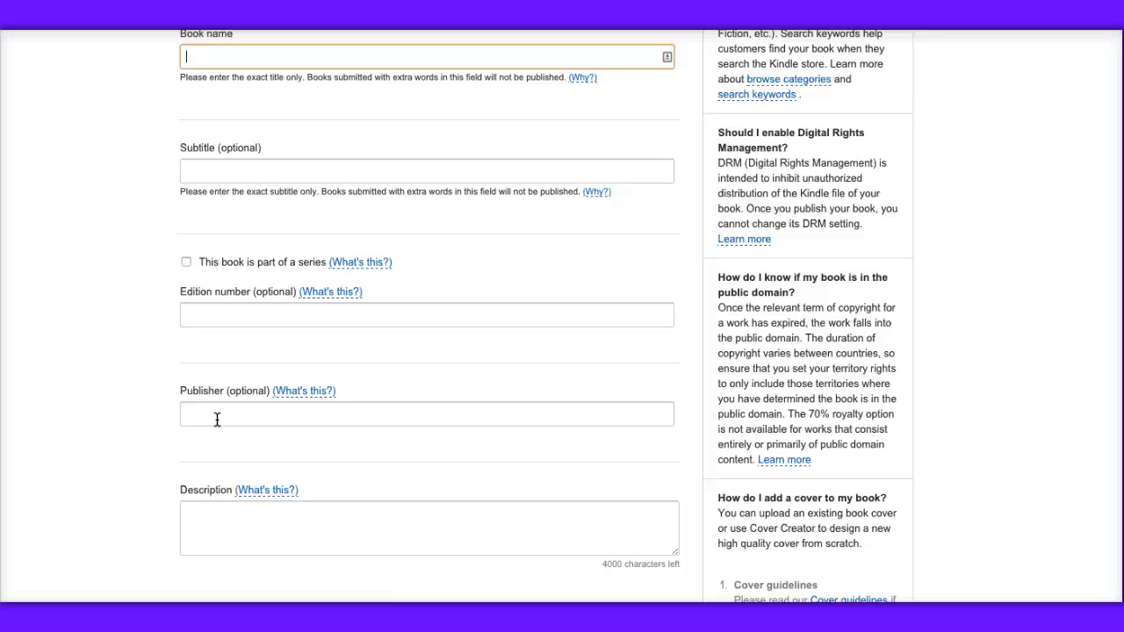
scroll(220, 409, down, 2)
Step: Enlarge the book's Description box to several times its original height and place the cursor in it
click(208, 392)
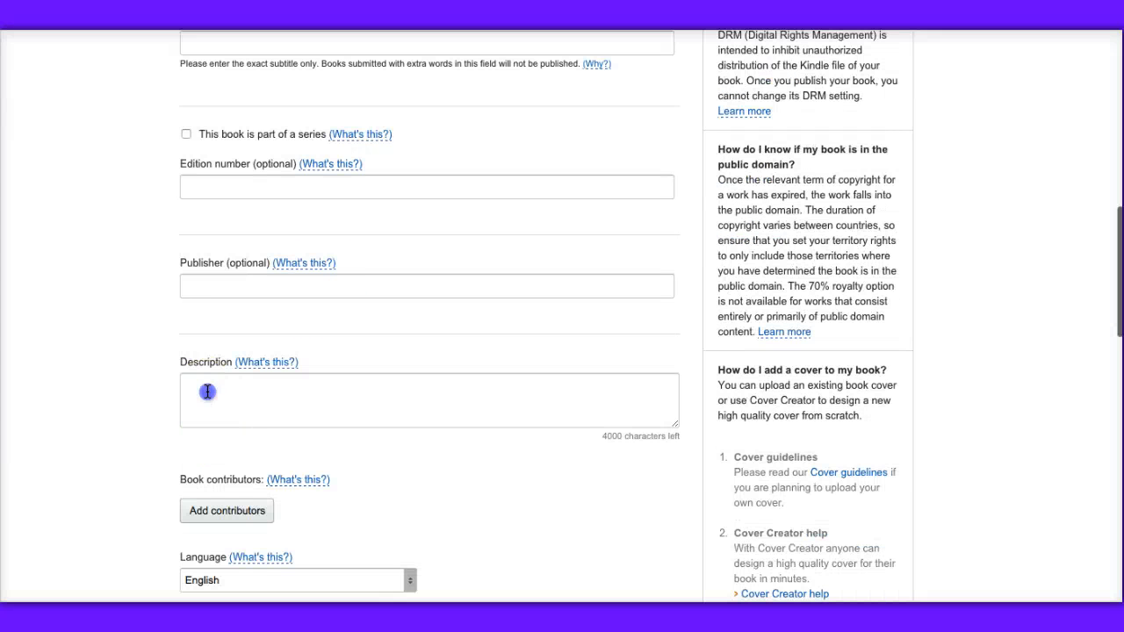
scroll(370, 361, down, 1)
scroll(370, 357, down, 3)
scroll(370, 357, up, 1)
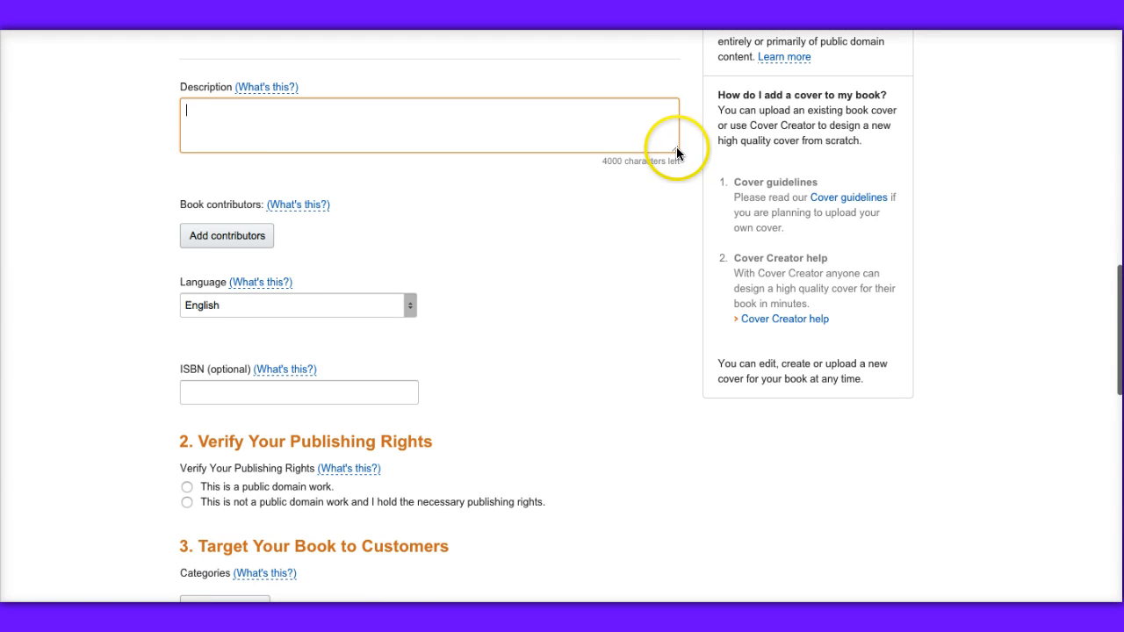
drag(677, 154, 677, 156)
drag(686, 203, 659, 469)
click(350, 216)
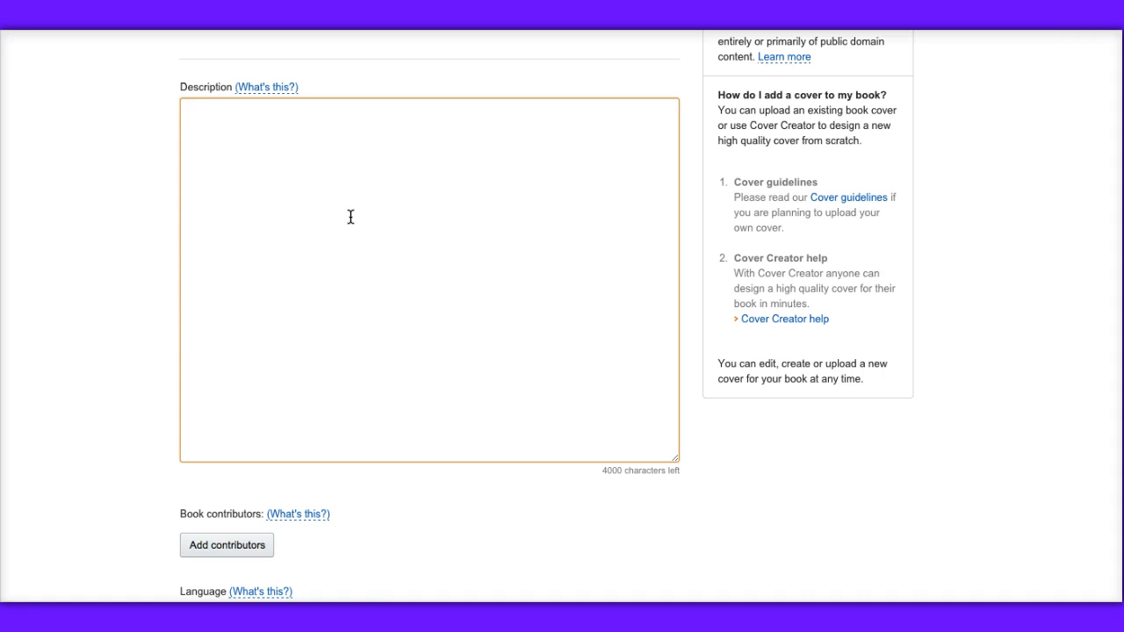
click(381, 174)
click(376, 204)
Step: Review the title options for a book contributor with Author selected, and discard the contributor entry
scroll(390, 239, down, 3)
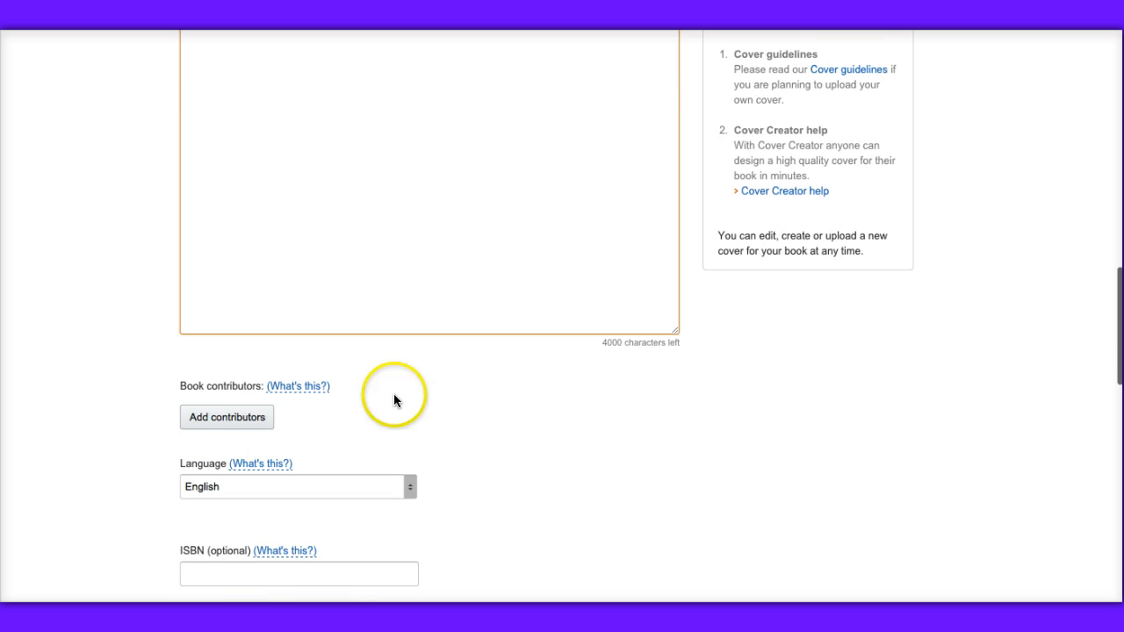
click(222, 421)
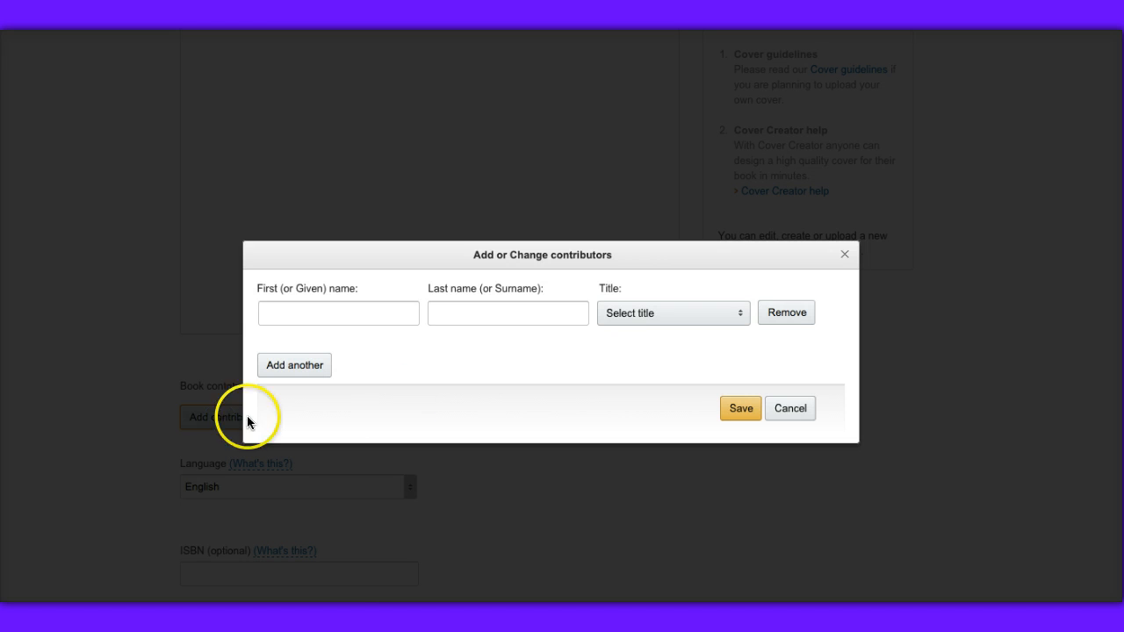
click(640, 323)
click(635, 316)
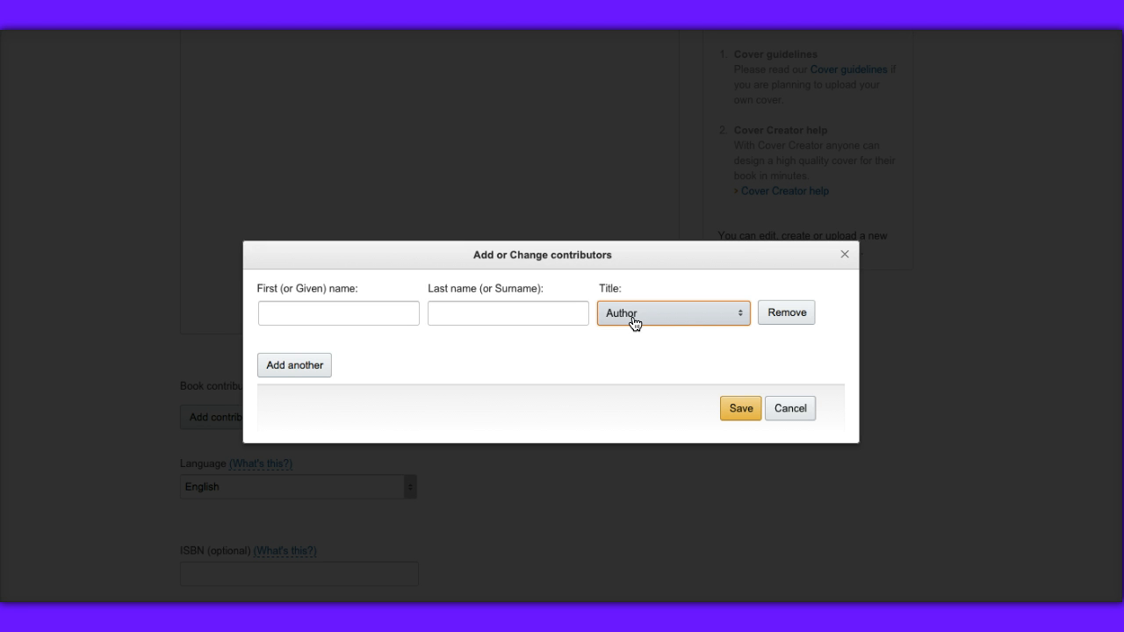
click(635, 323)
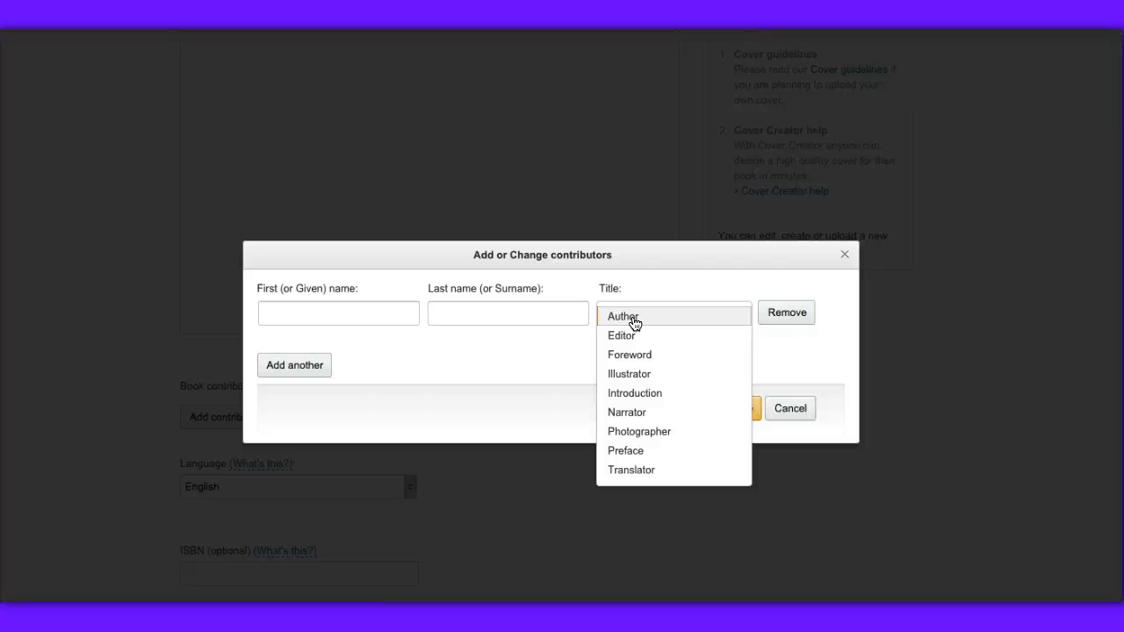
click(762, 366)
click(790, 410)
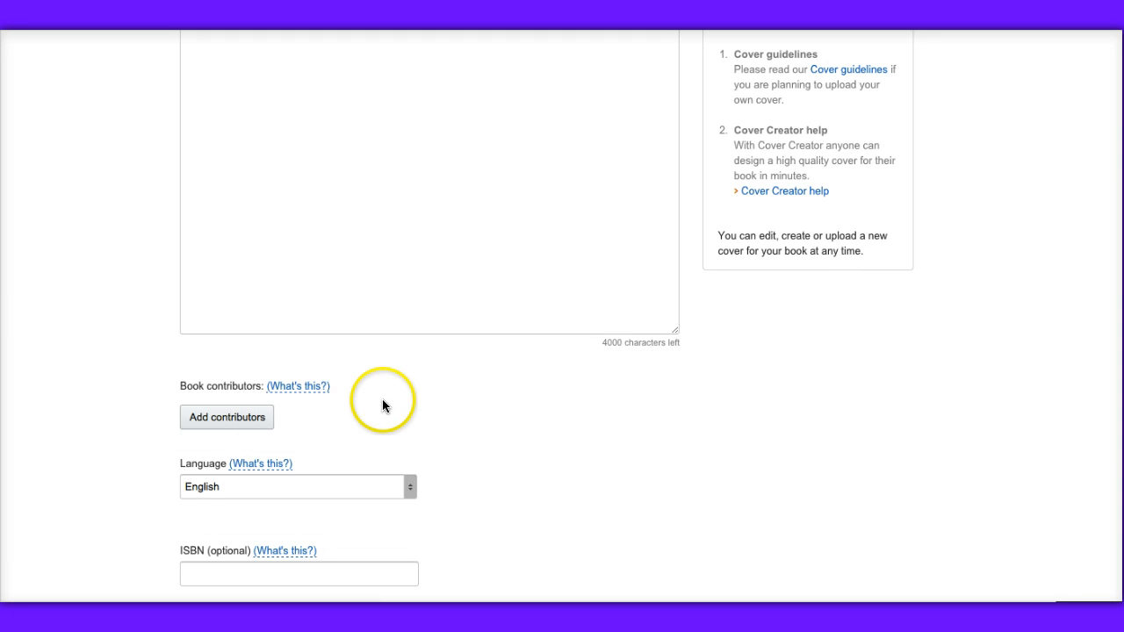
Step: Declare under publishing rights that this is not a public domain work and the necessary publishing rights are held
scroll(387, 401, down, 1)
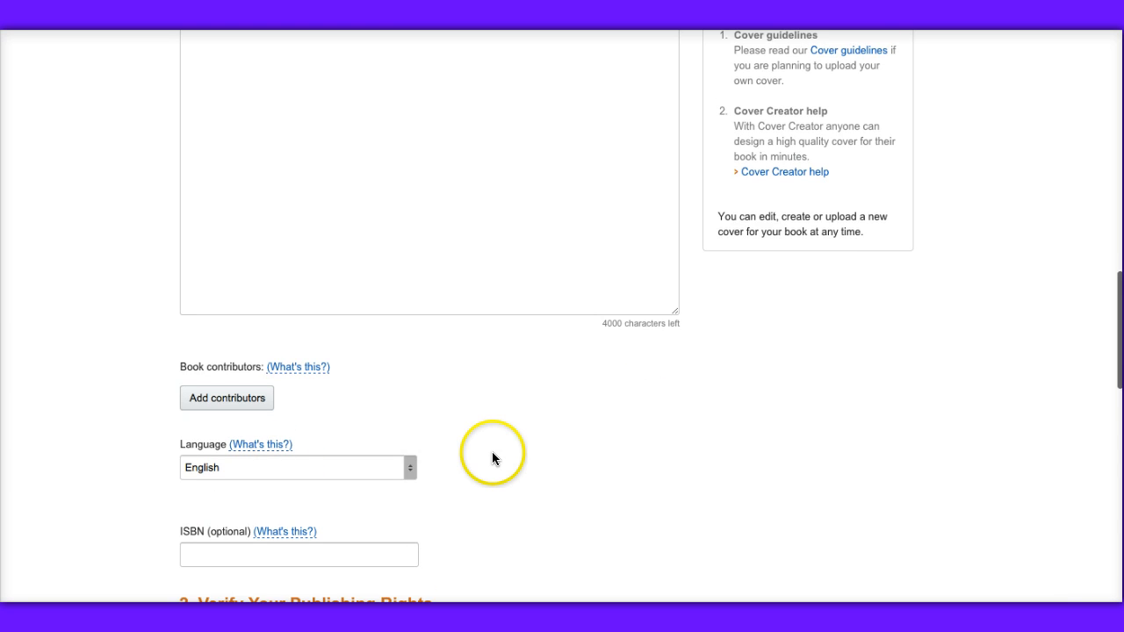
scroll(492, 455, down, 1)
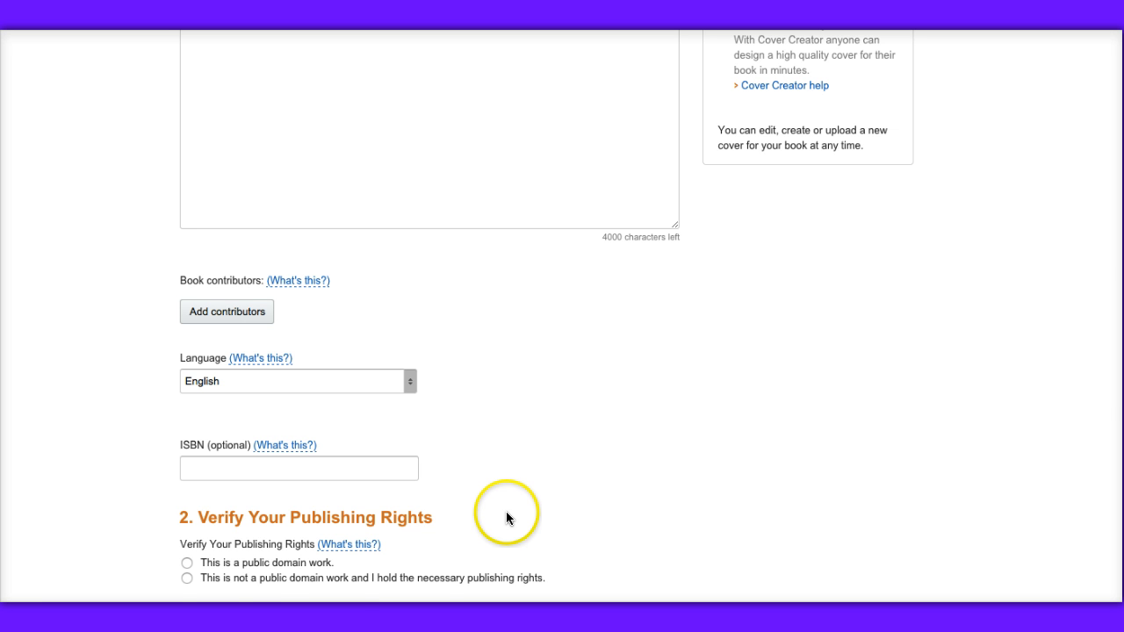
scroll(507, 516, down, 1)
scroll(508, 522, down, 3)
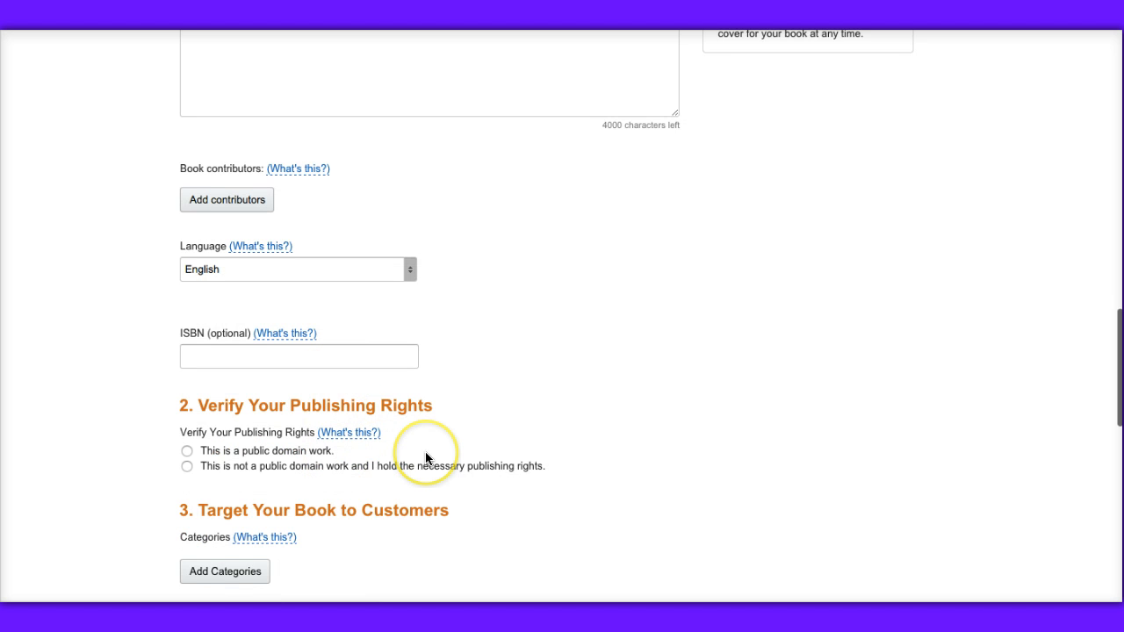
scroll(352, 434, down, 1)
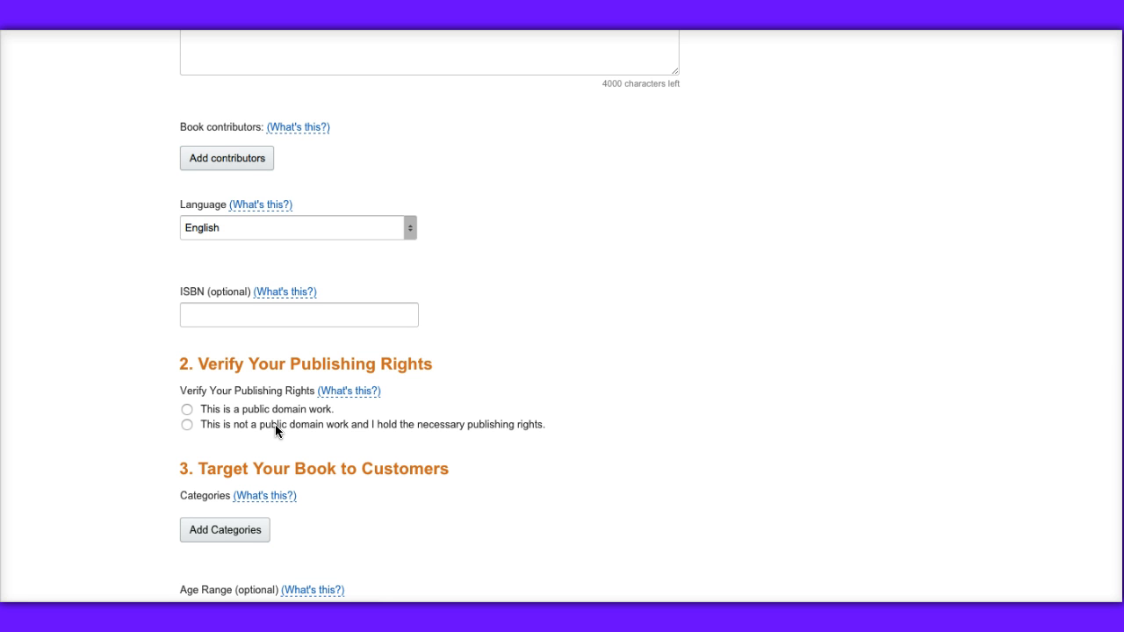
click(187, 425)
Step: Open the book's category chooser, filter it to Nonfiction, and look through the top-level categories
scroll(584, 347, down, 1)
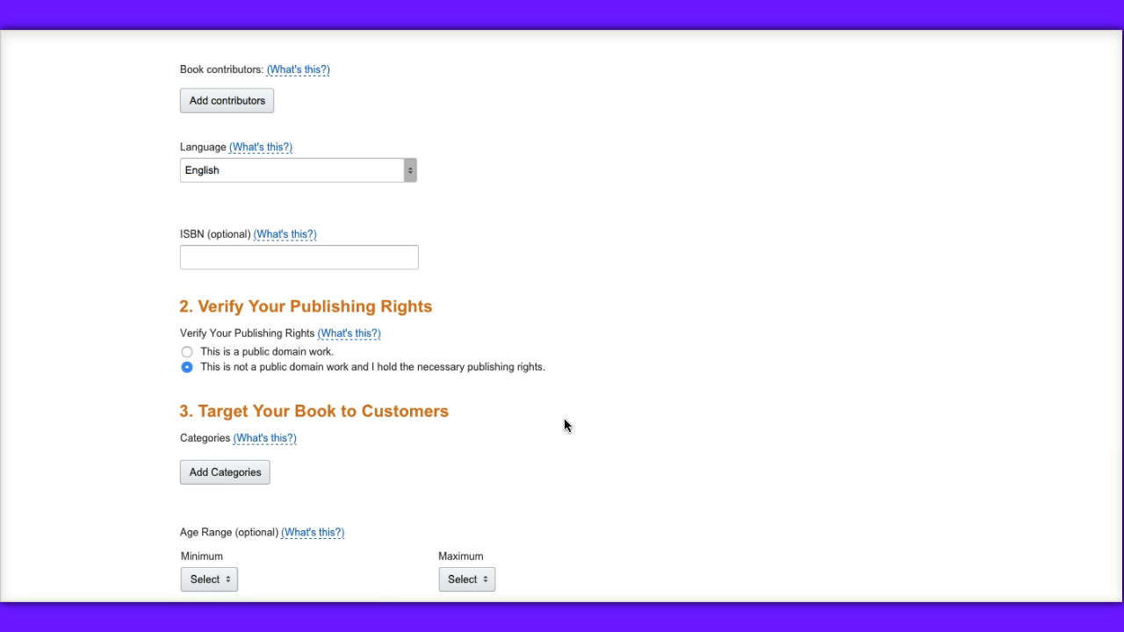
scroll(564, 426, down, 3)
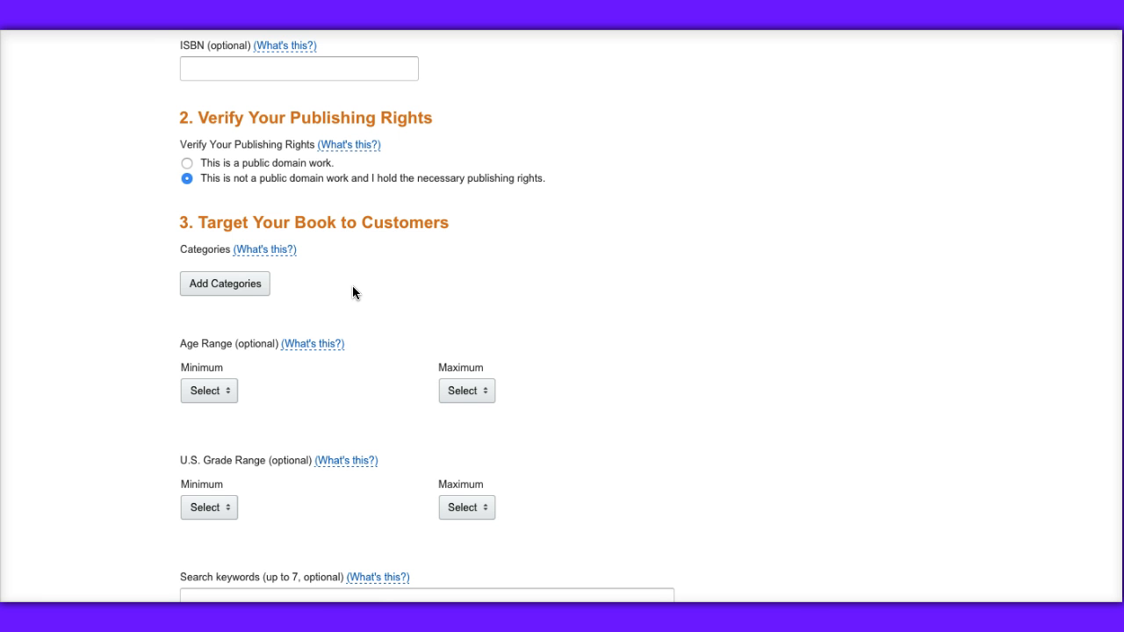
click(221, 284)
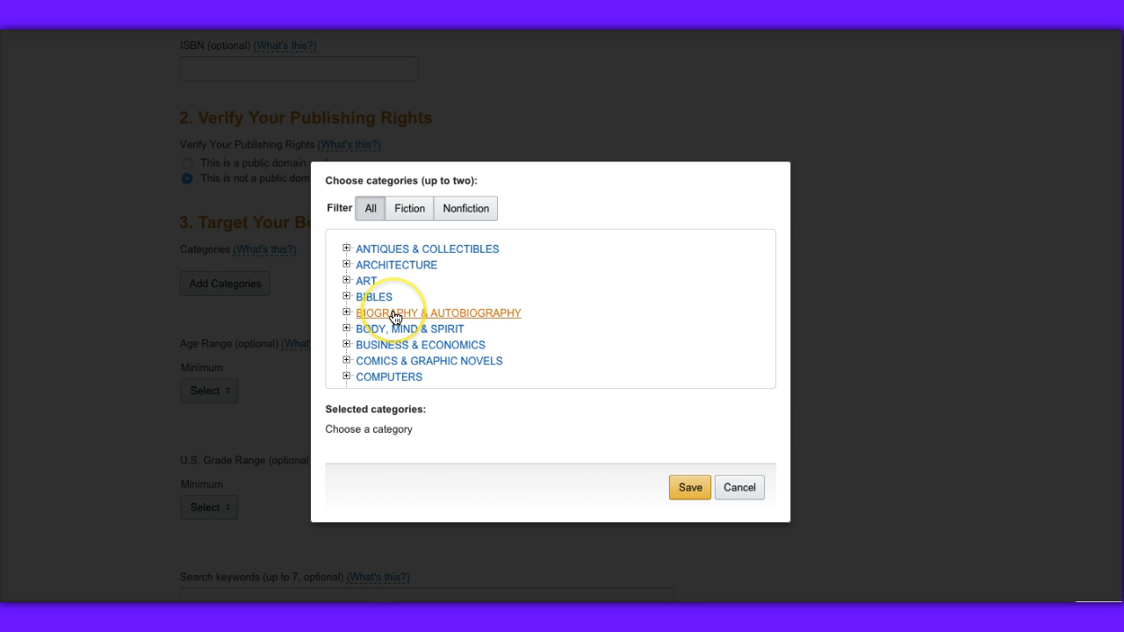
click(468, 209)
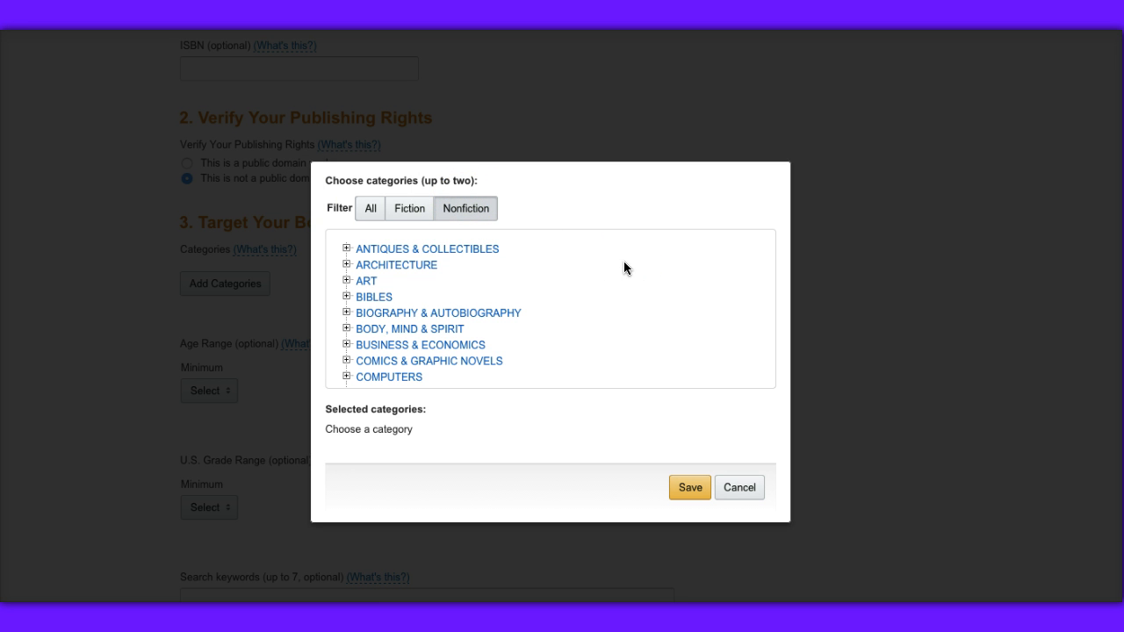
scroll(452, 303, down, 2)
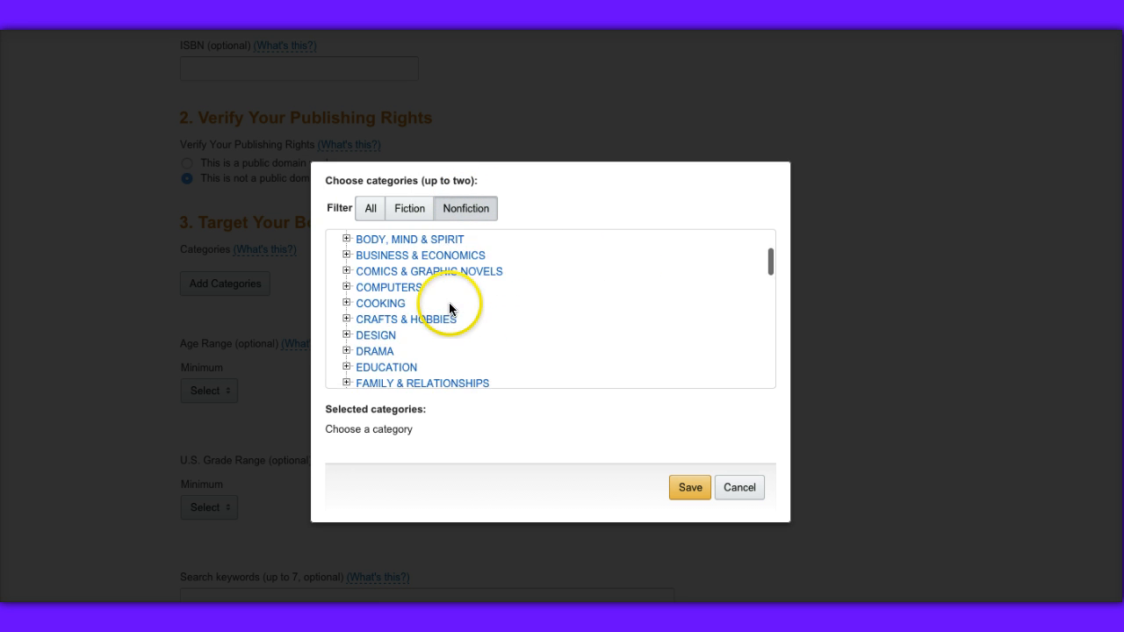
scroll(449, 308, down, 3)
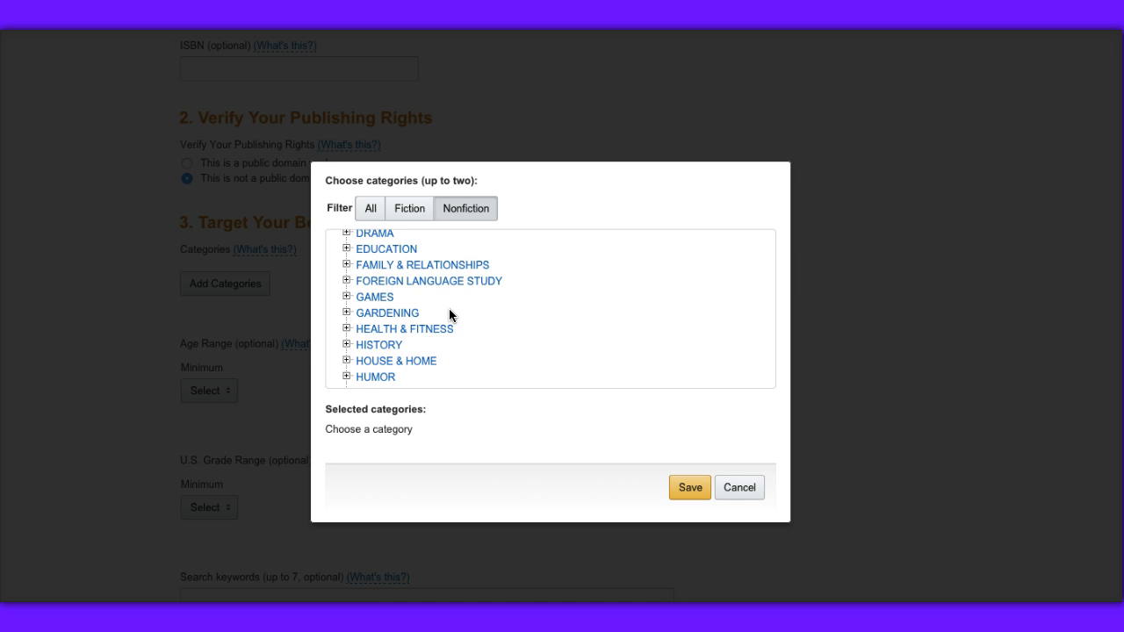
scroll(457, 310, up, 5)
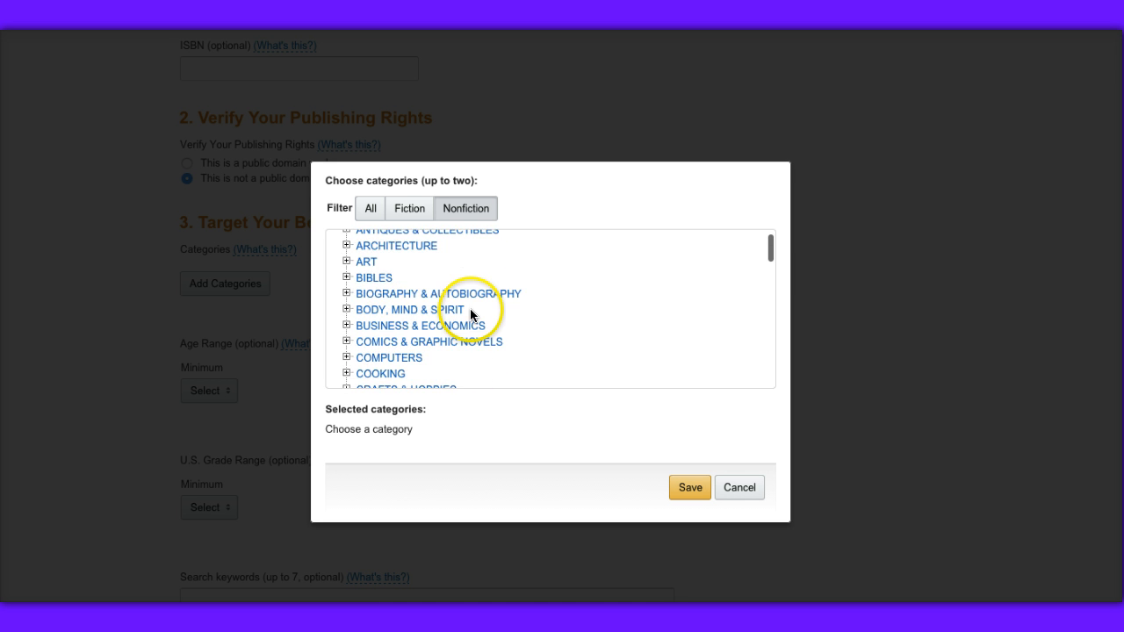
scroll(470, 314, up, 2)
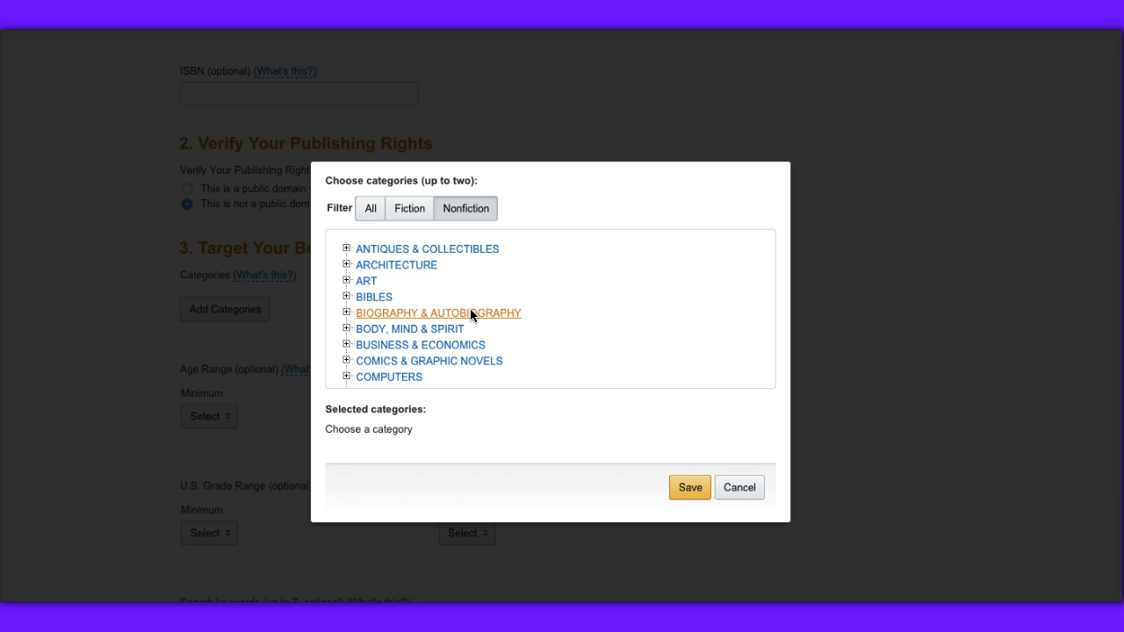
click(471, 304)
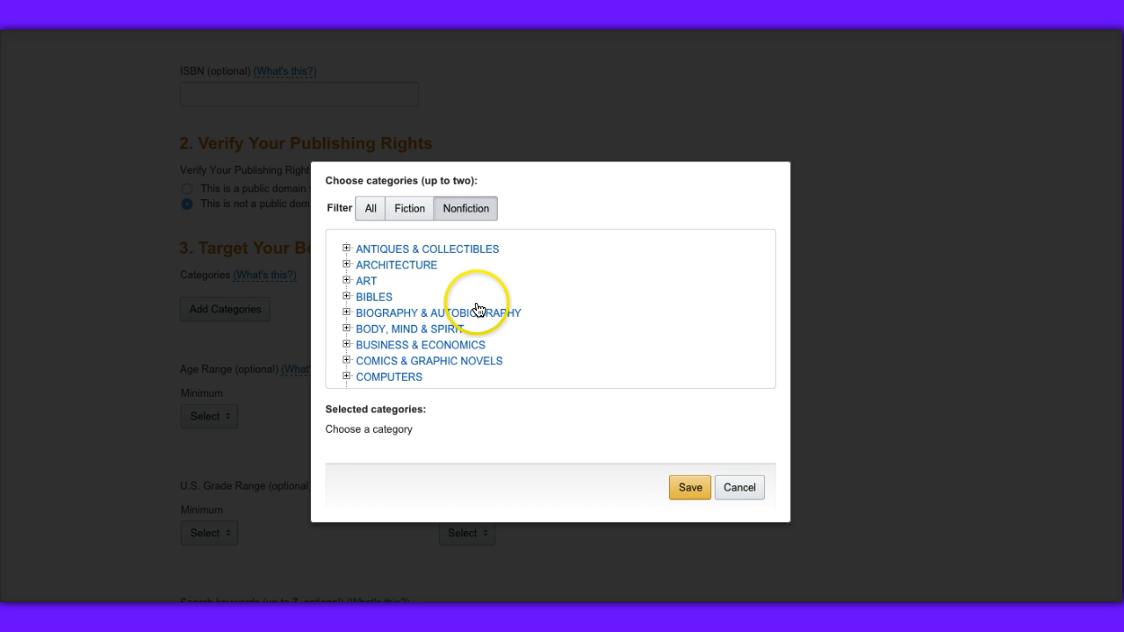
scroll(477, 308, down, 1)
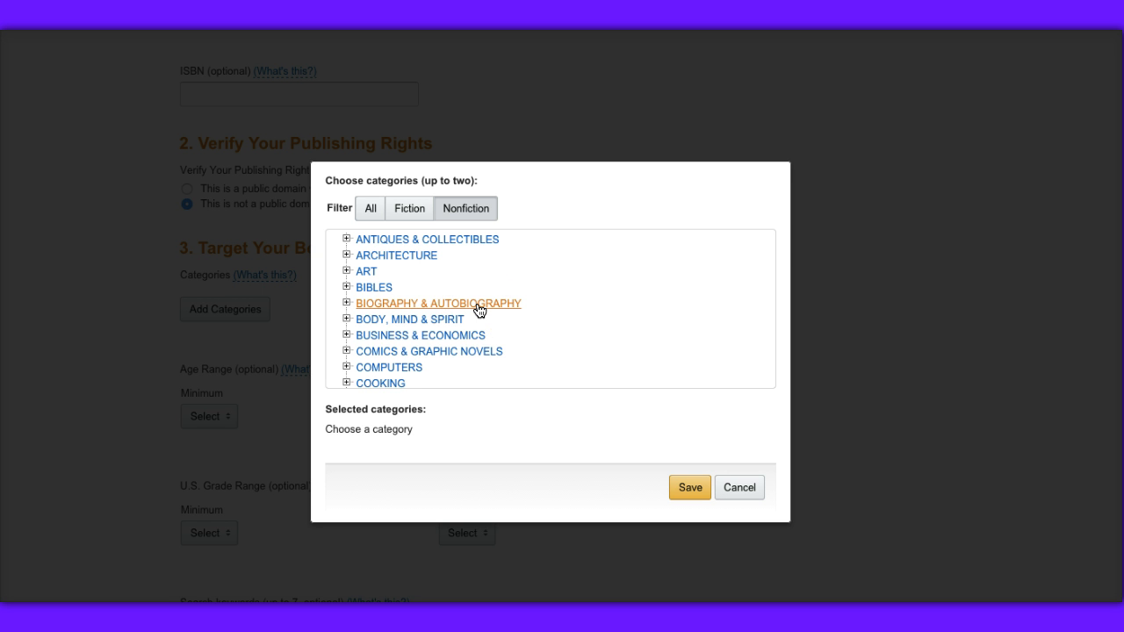
Step: Expand the Business & Economics category and look through its subcategories
click(346, 335)
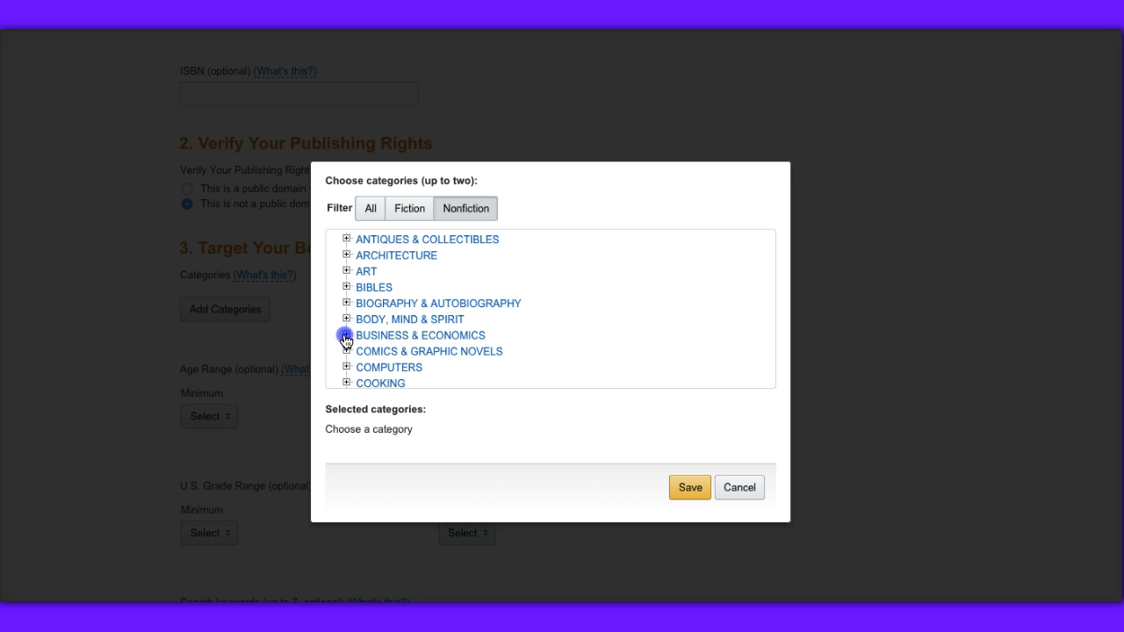
scroll(575, 323, down, 3)
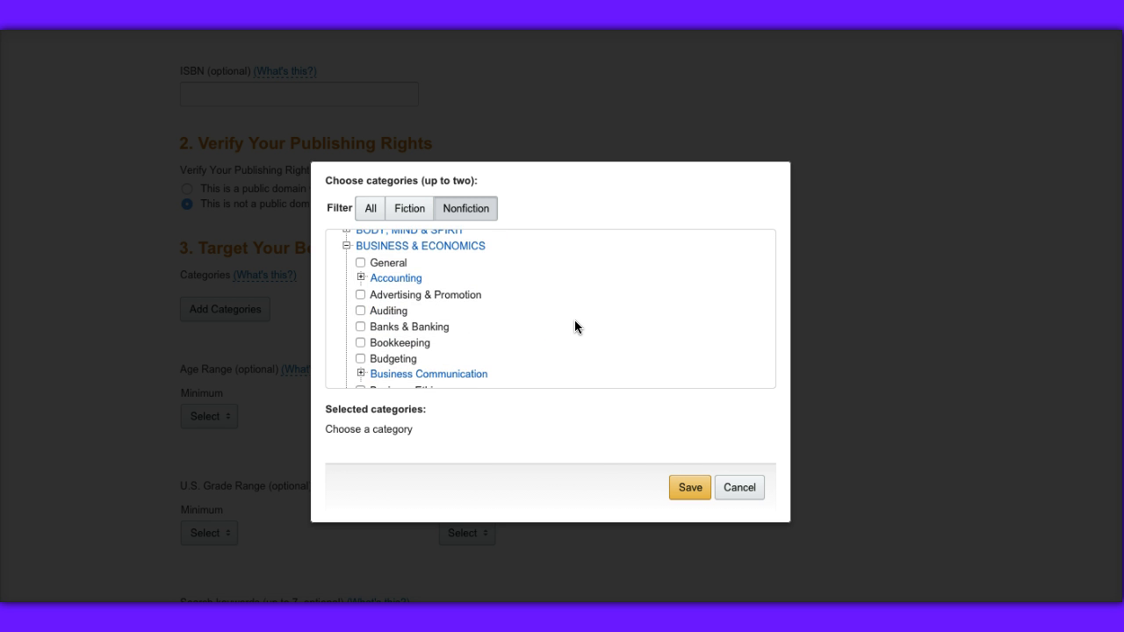
scroll(576, 327, down, 4)
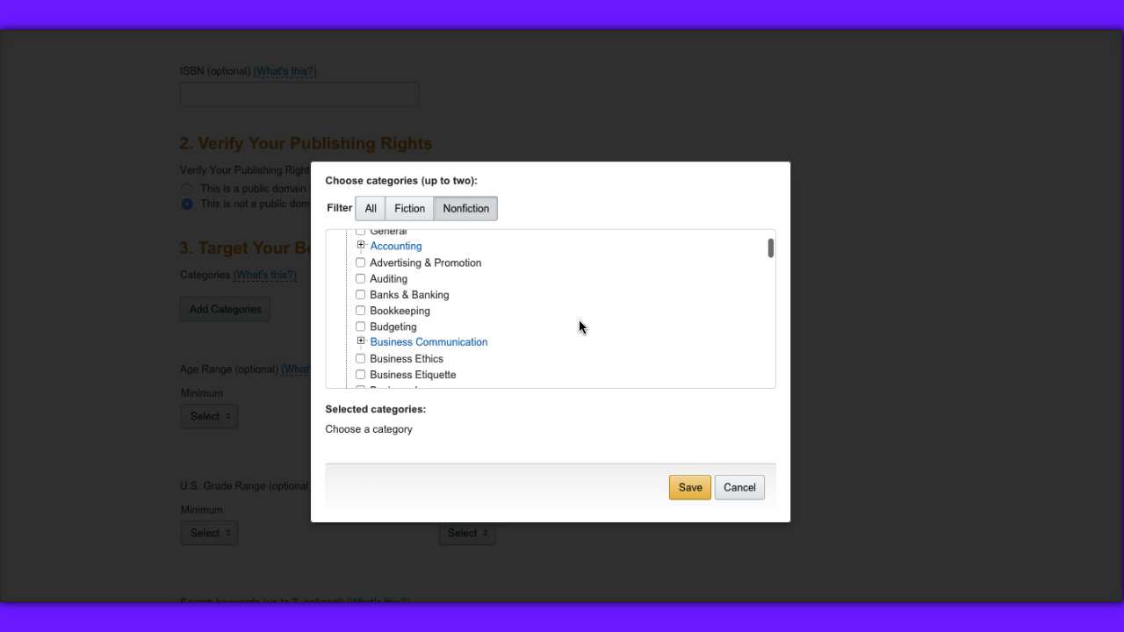
scroll(579, 327, down, 2)
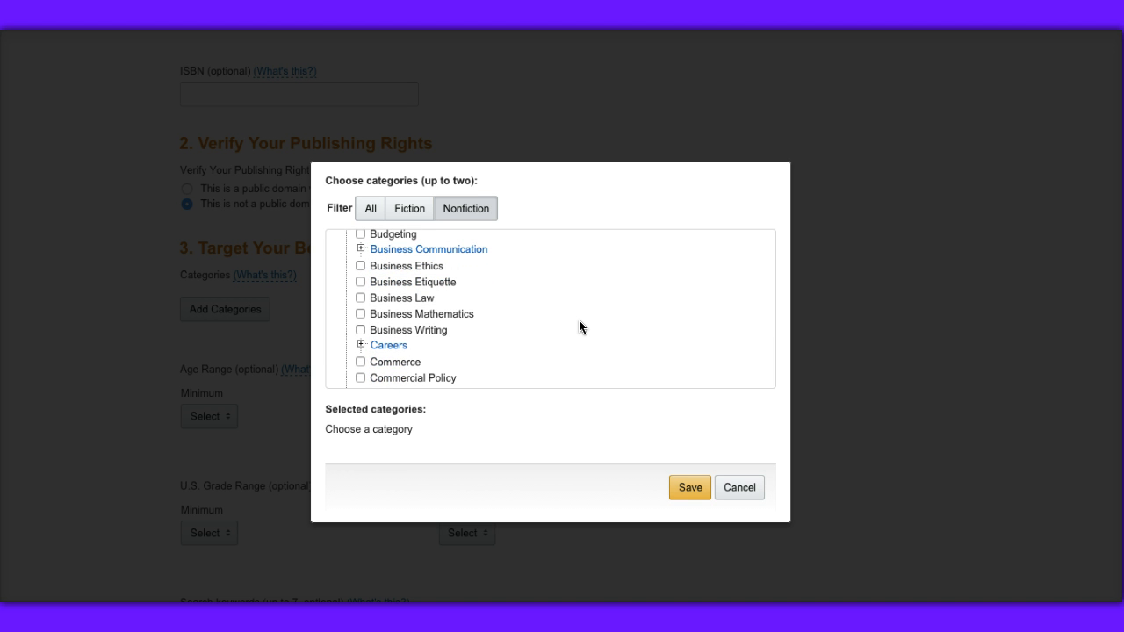
click(572, 326)
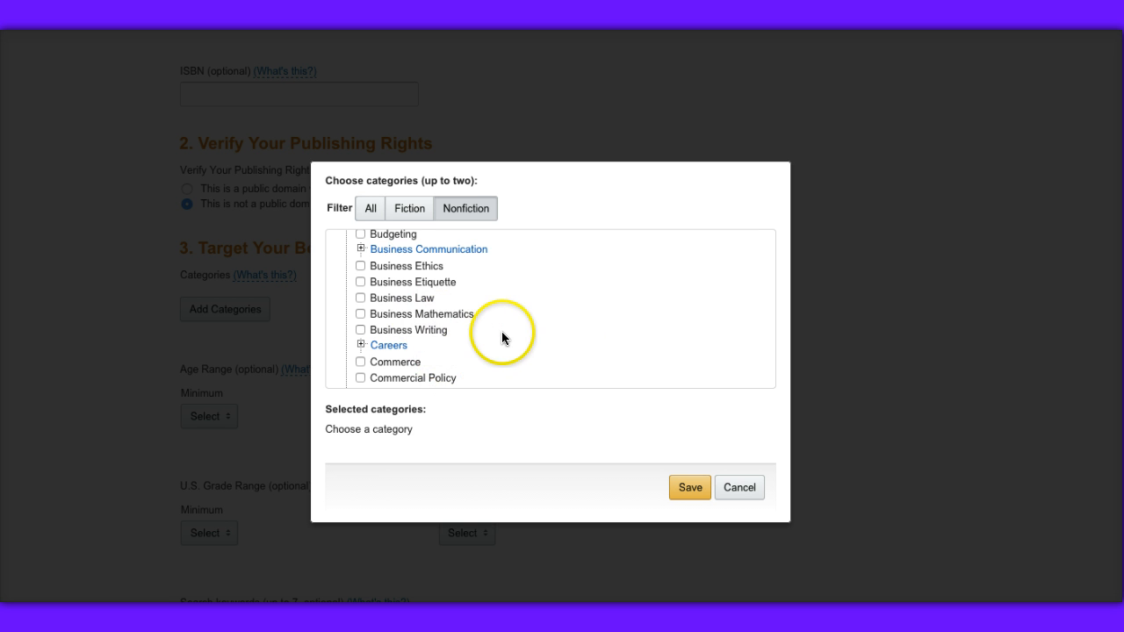
scroll(502, 331, down, 3)
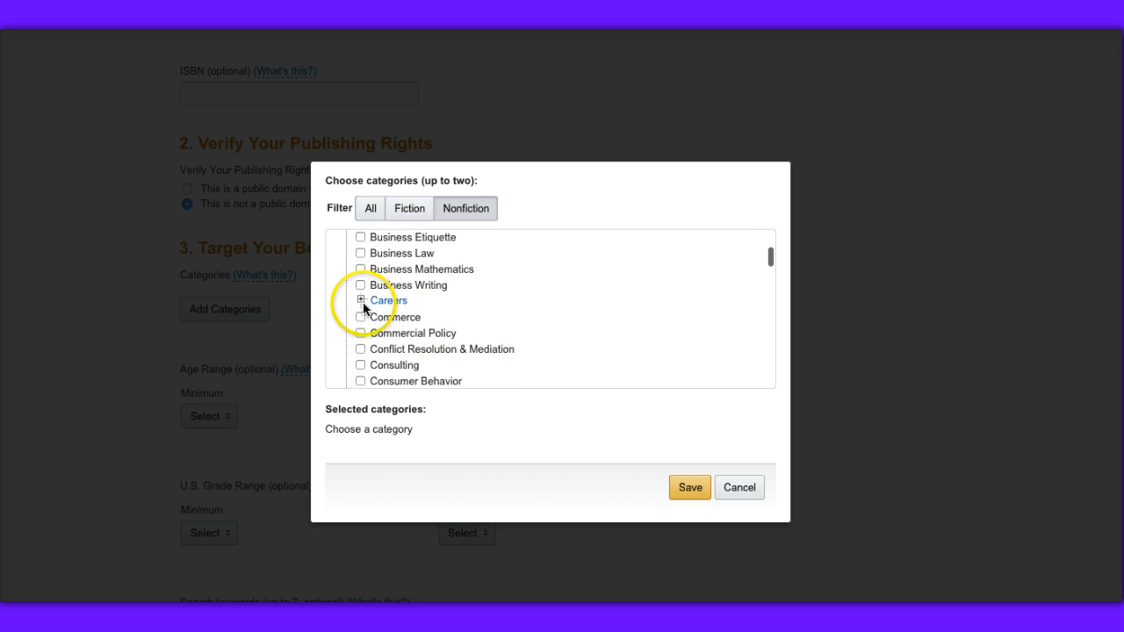
scroll(396, 303, up, 2)
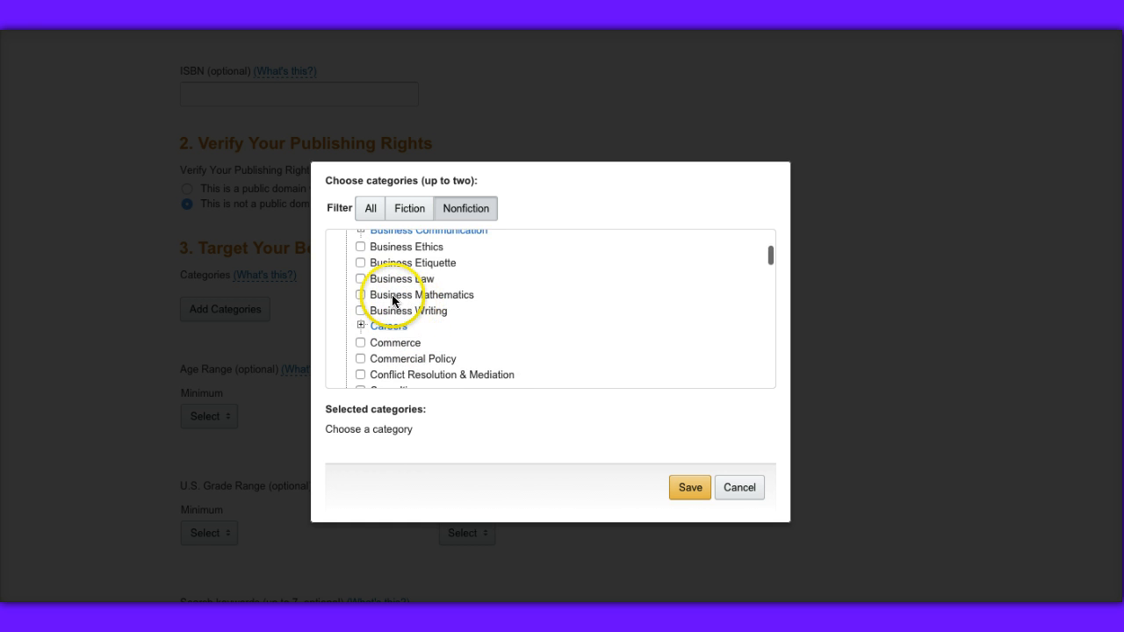
scroll(434, 259, up, 2)
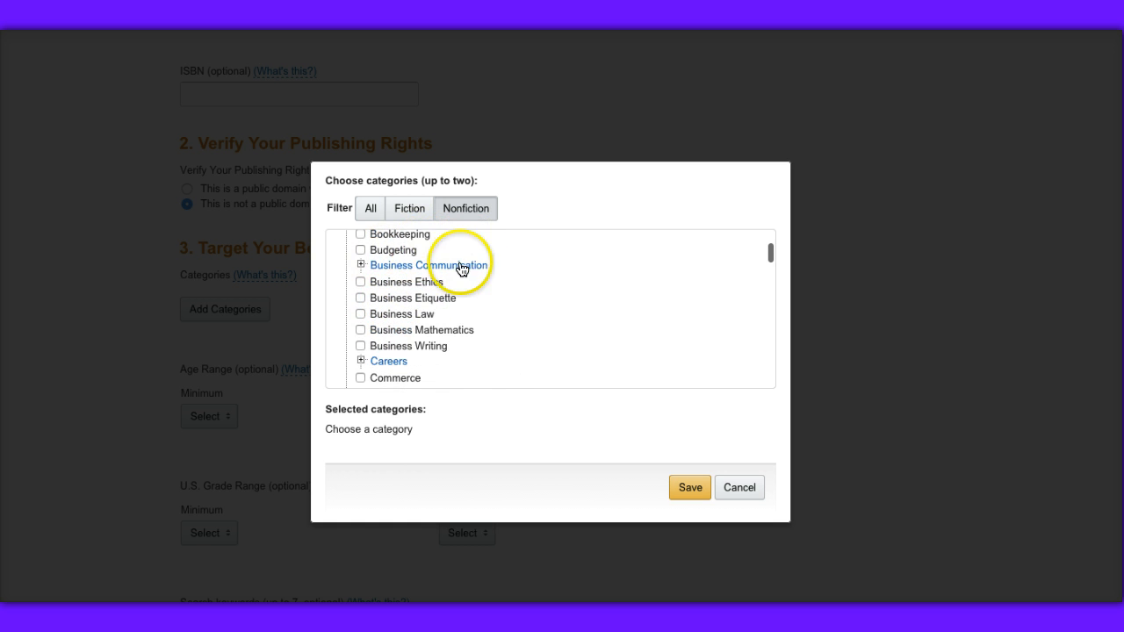
Step: Check the subcategories of Business Communication, collapse it again, and leave the category selection without saving
click(361, 265)
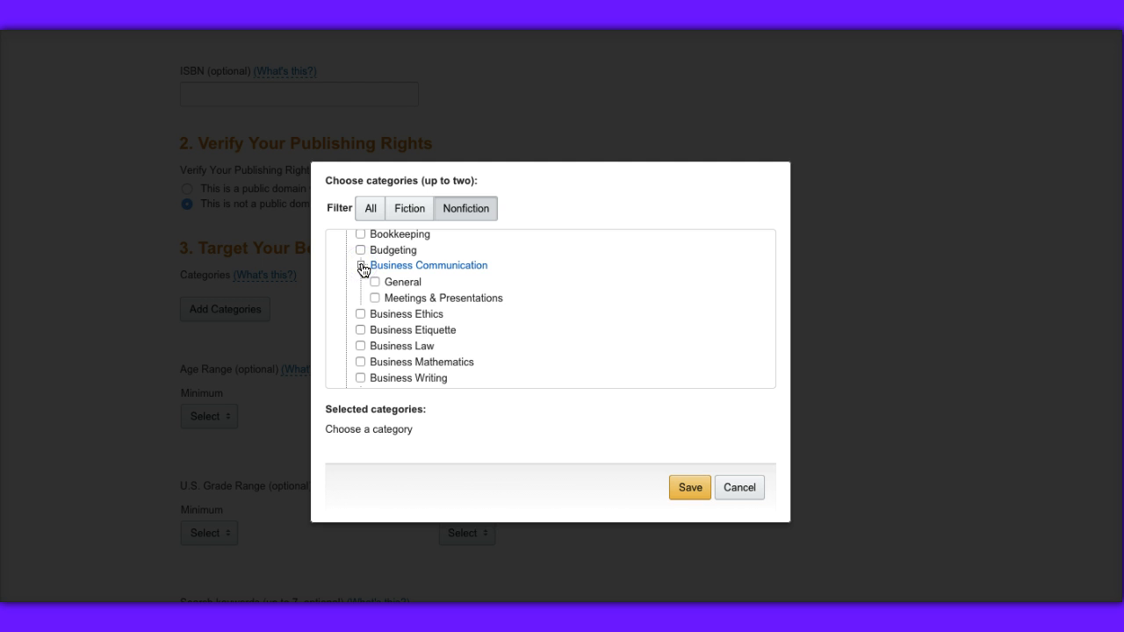
click(361, 265)
scroll(478, 327, up, 1)
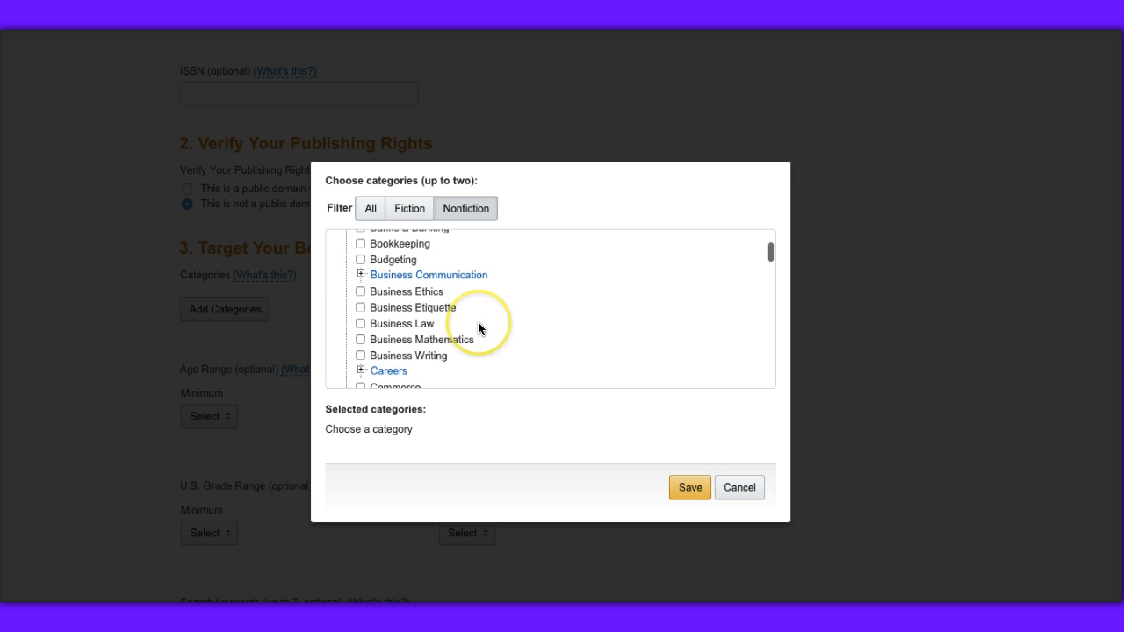
scroll(477, 327, up, 5)
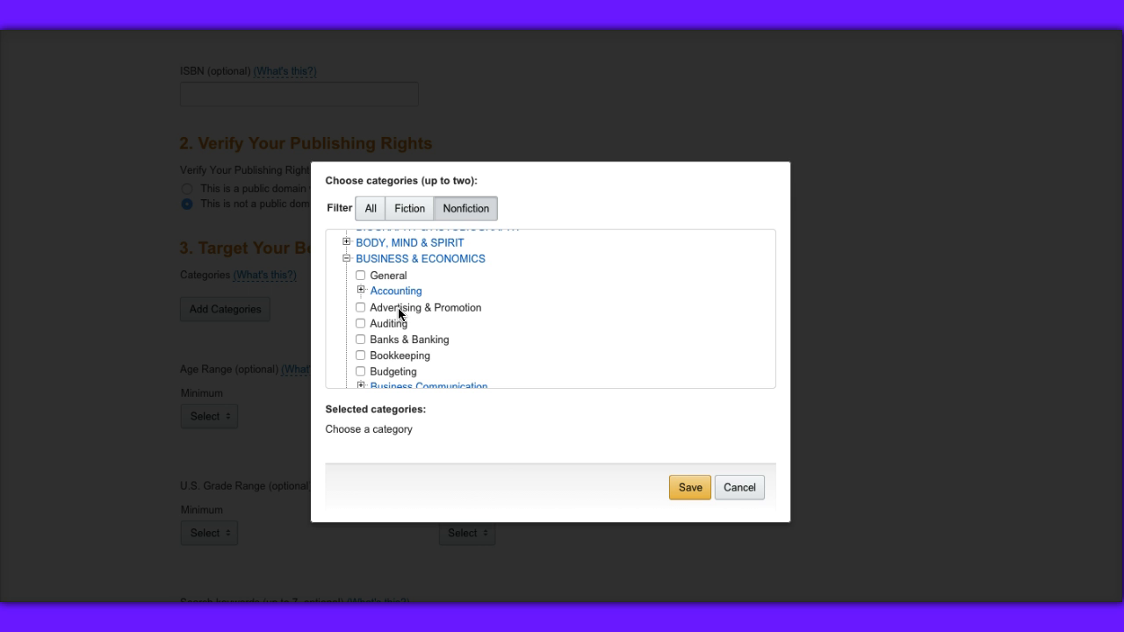
click(740, 488)
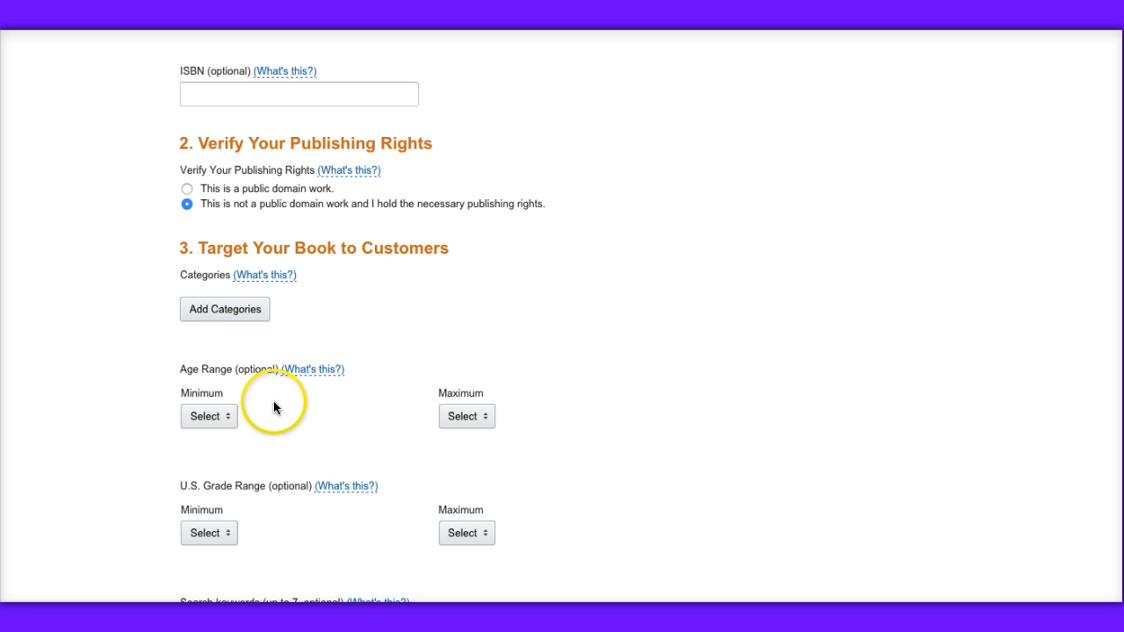
Step: Read the explanation of the search keywords option below the age and grade ranges, and place the cursor in the keywords field
scroll(276, 401, down, 2)
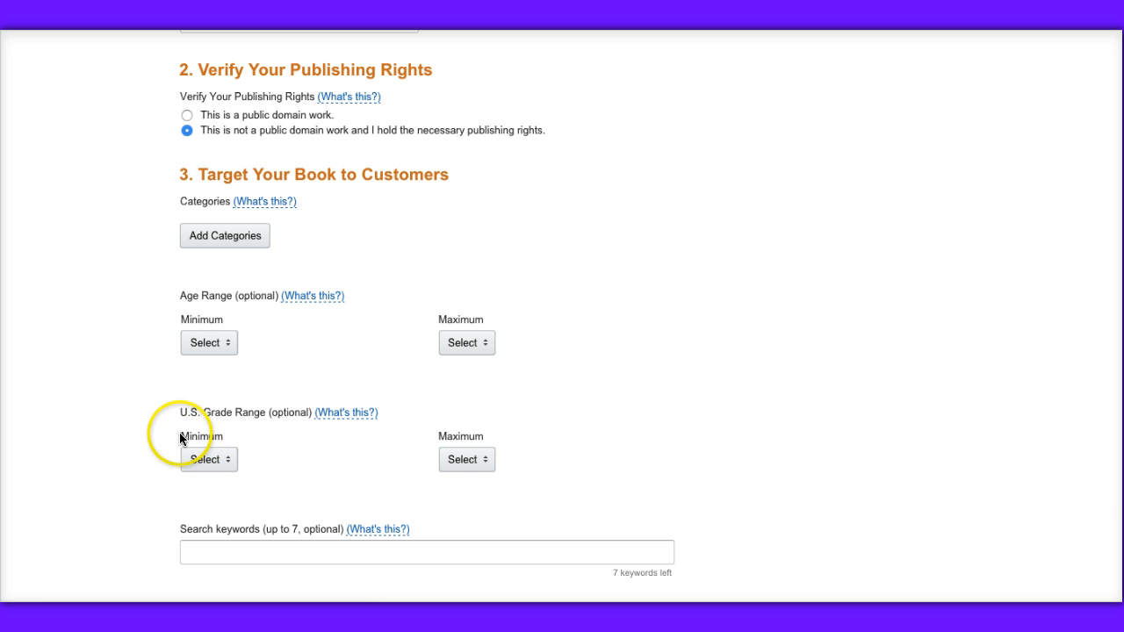
scroll(547, 382, down, 2)
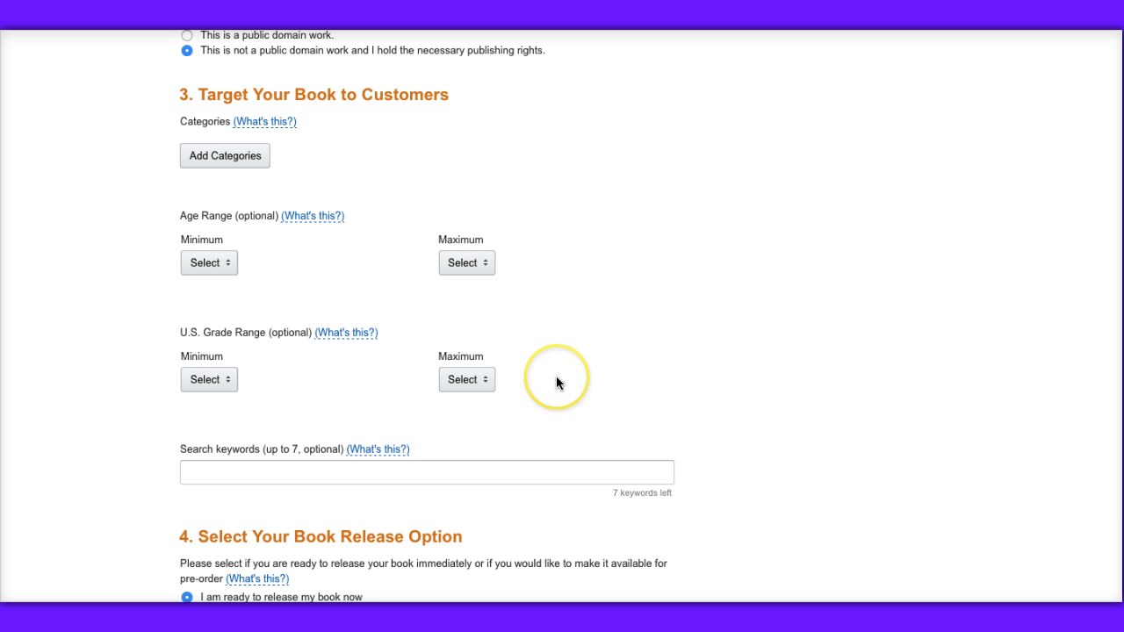
click(309, 472)
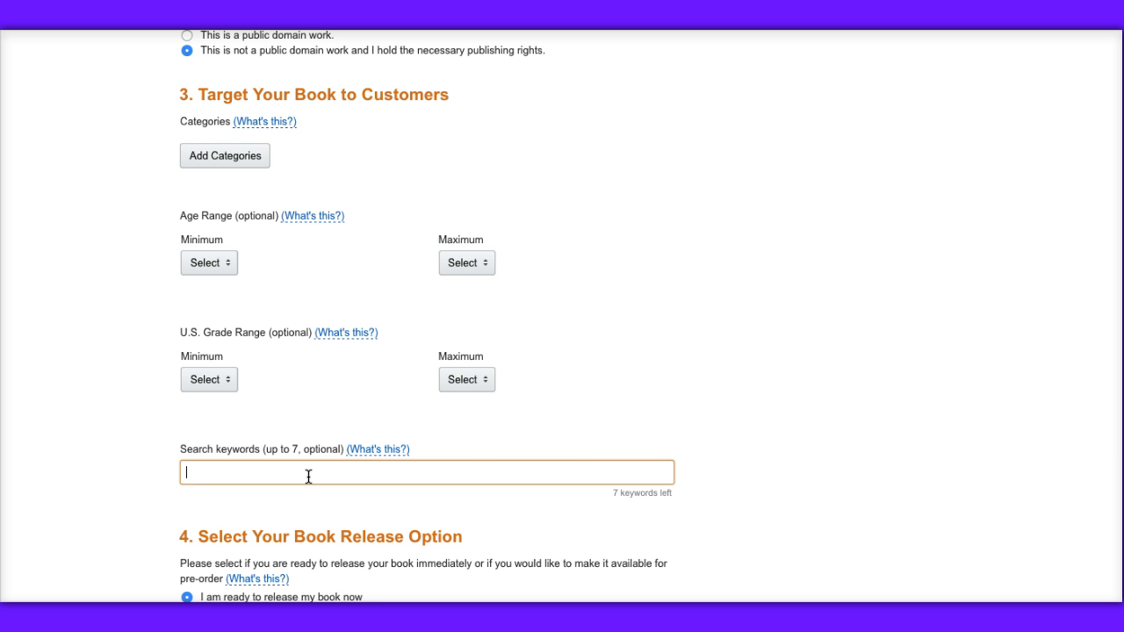
click(372, 452)
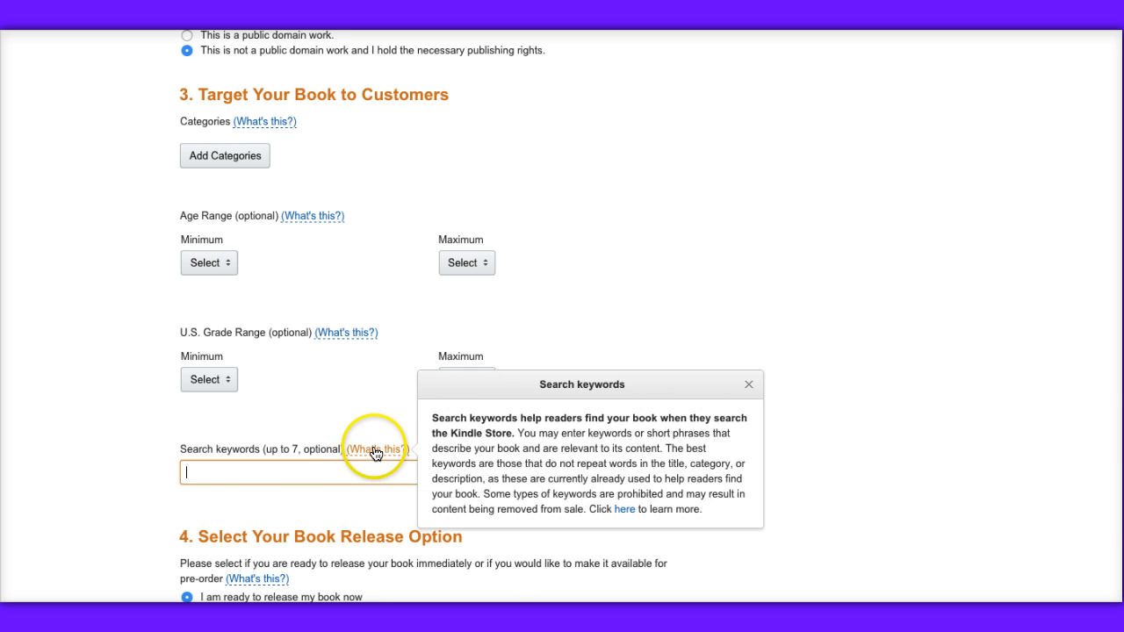
click(210, 477)
Step: Review the release option, book cover and book file upload sections, down to the form's save options
scroll(211, 477, down, 1)
scroll(111, 471, down, 2)
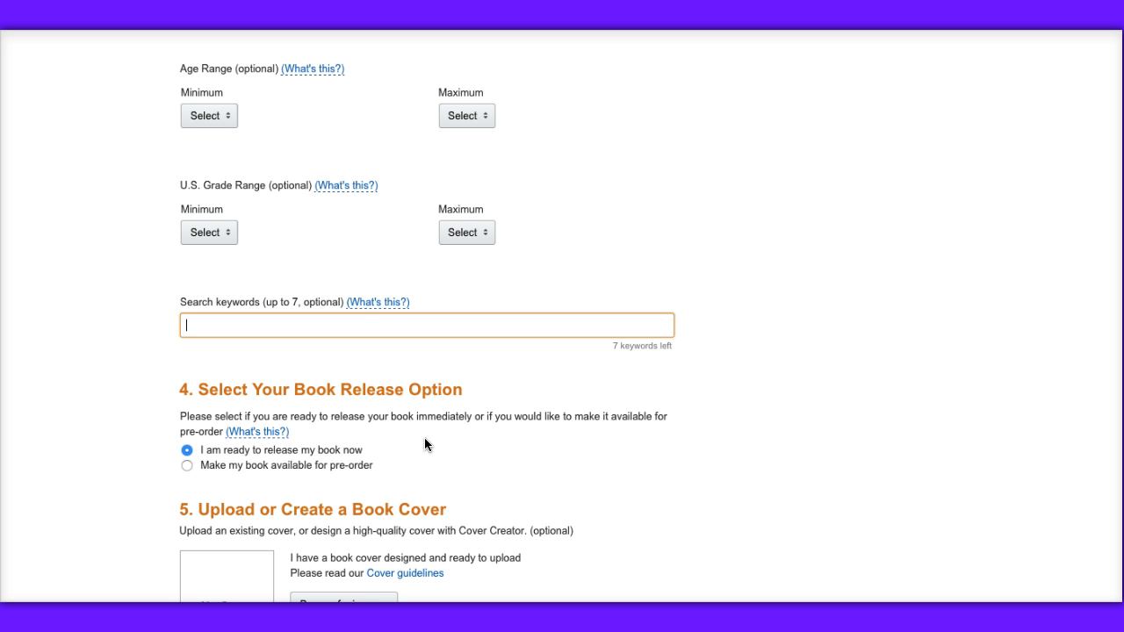
scroll(545, 487, down, 5)
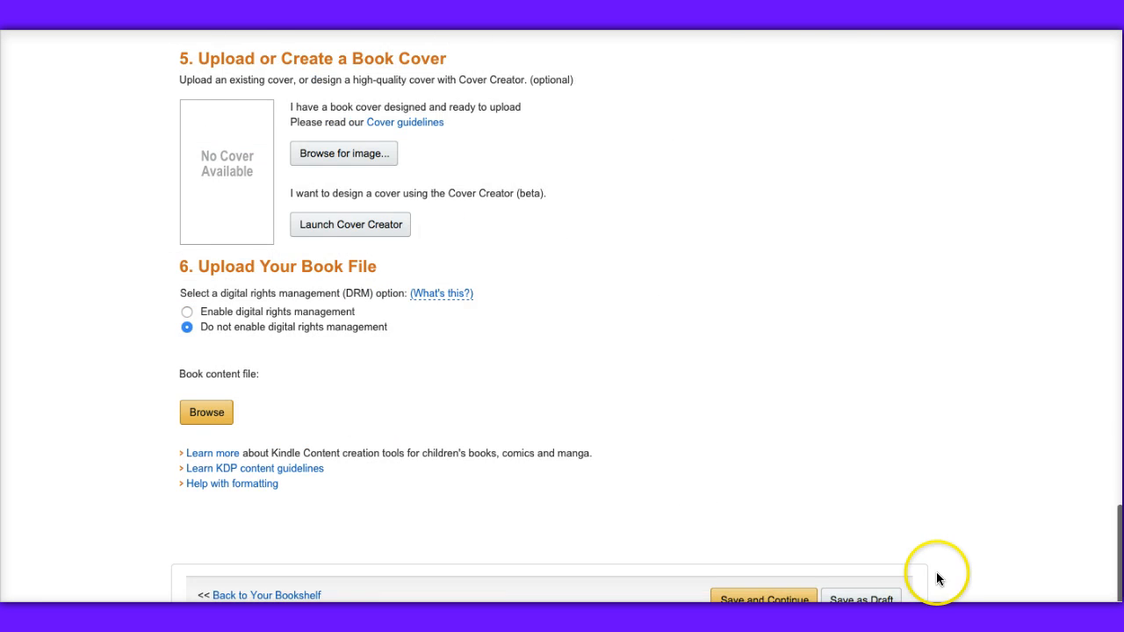
scroll(887, 566, down, 1)
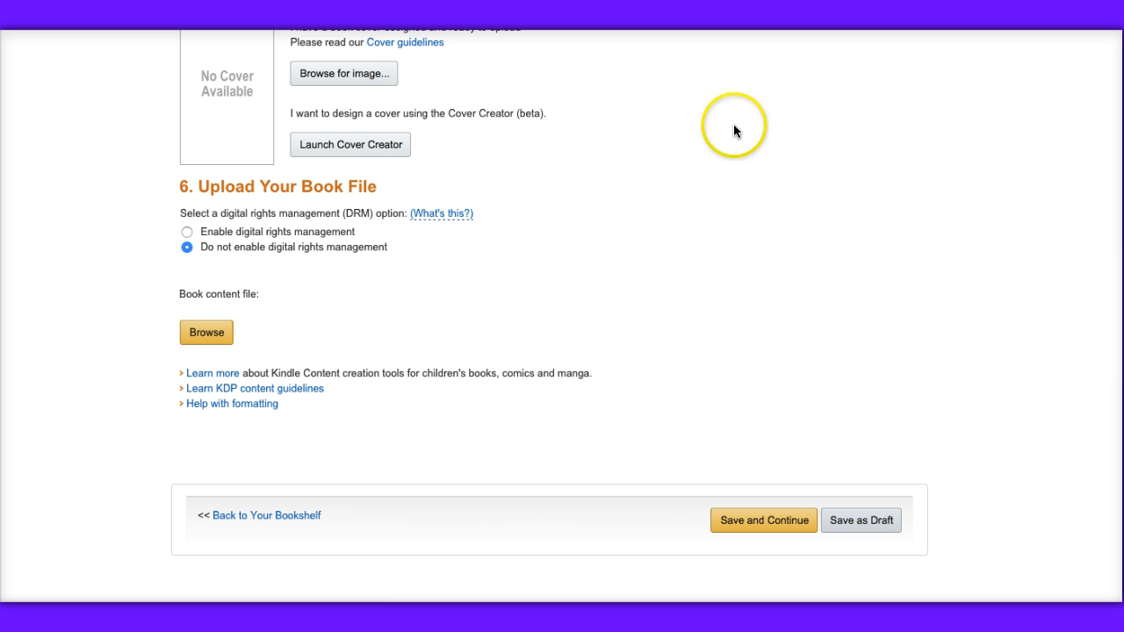
Step: Return to the Bookshelf, check what the Draft status means, and open the draft How to Pimp Your oDesk Profile for editing
scroll(661, 315, up, 20)
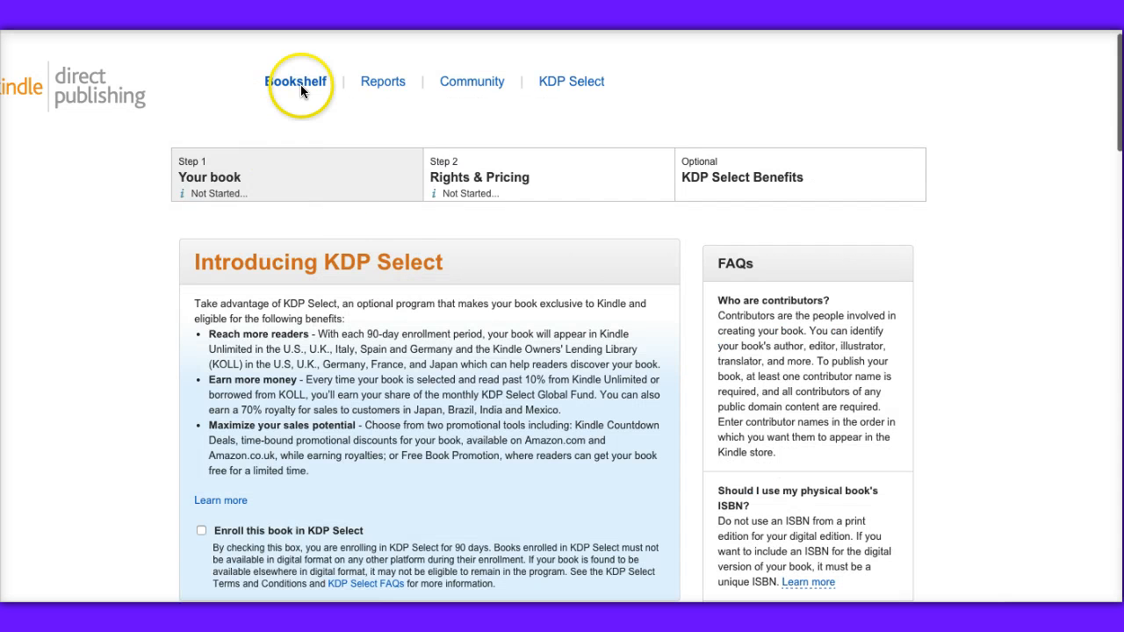
click(299, 86)
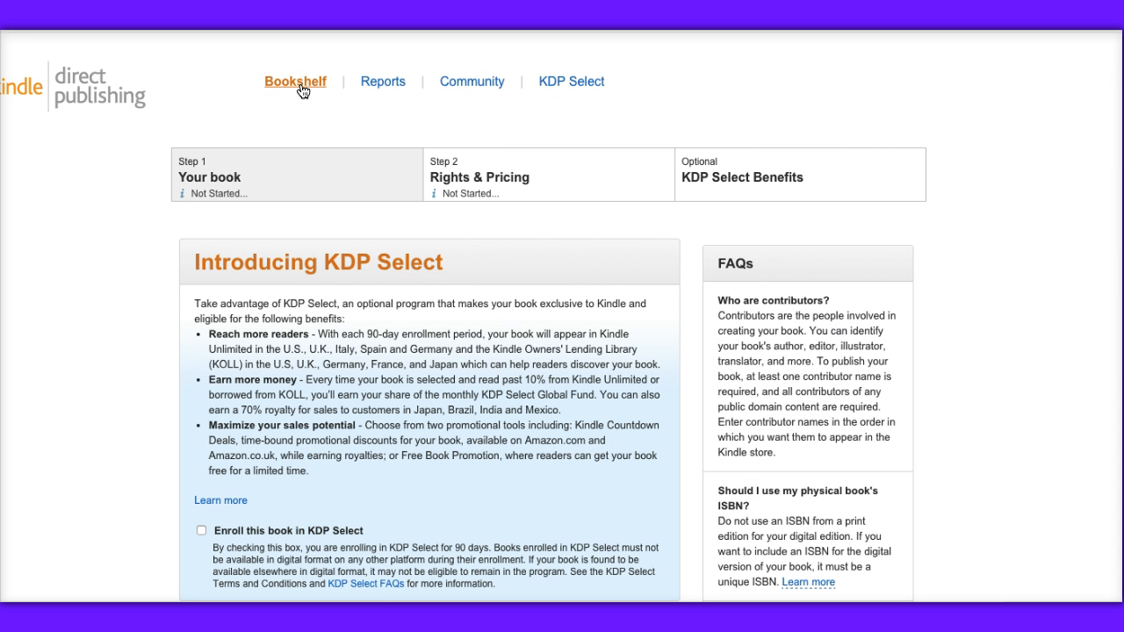
scroll(466, 351, down, 3)
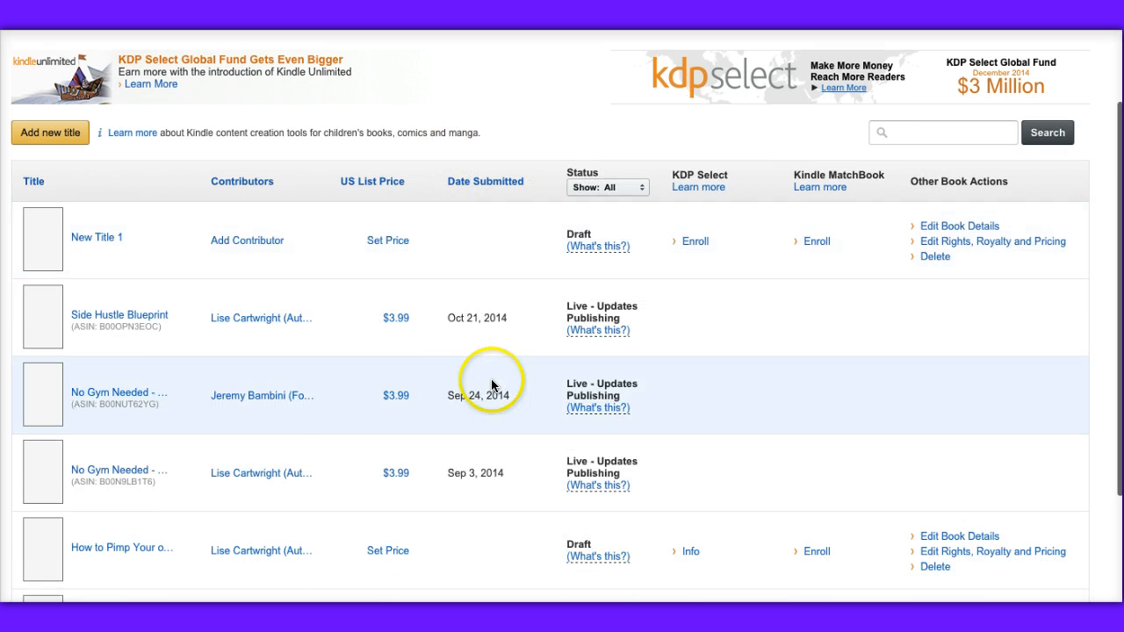
scroll(492, 385, down, 2)
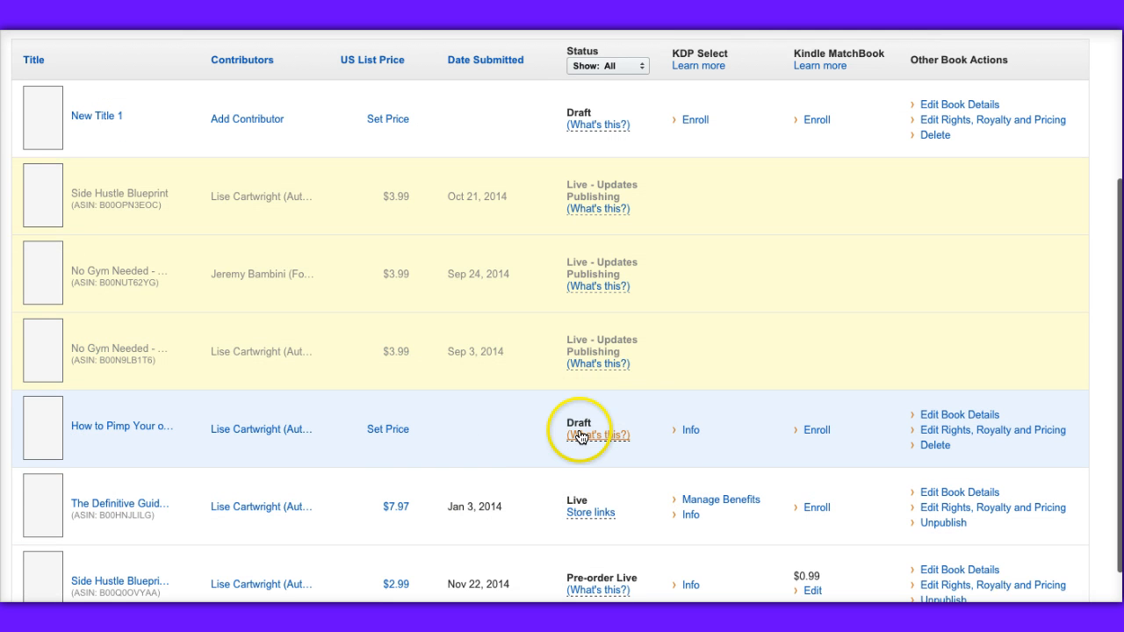
click(580, 437)
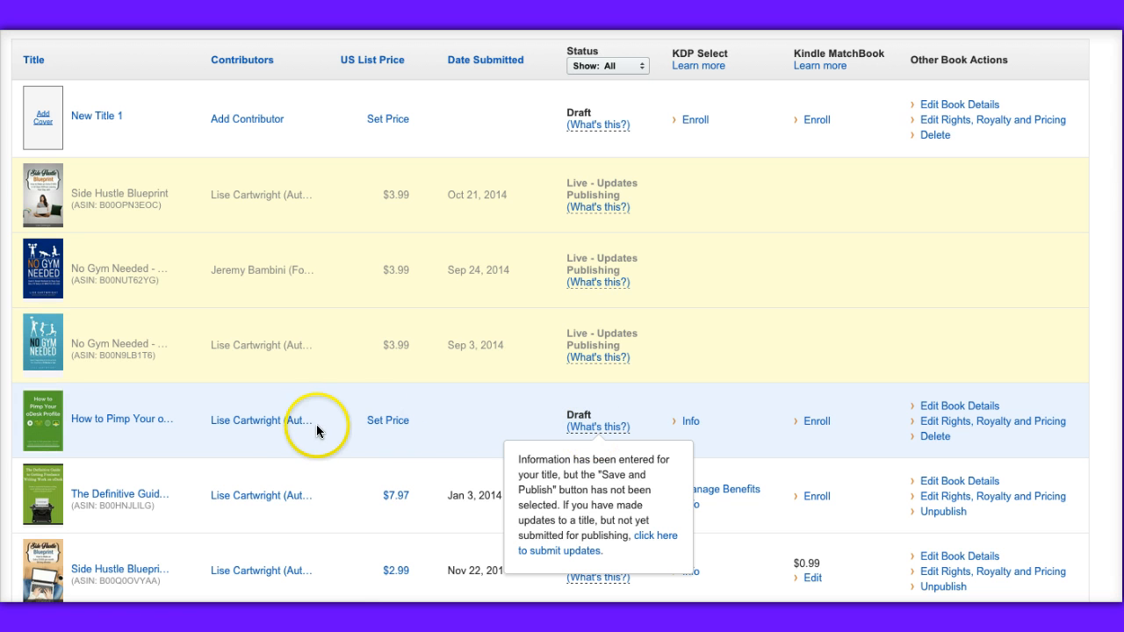
click(267, 425)
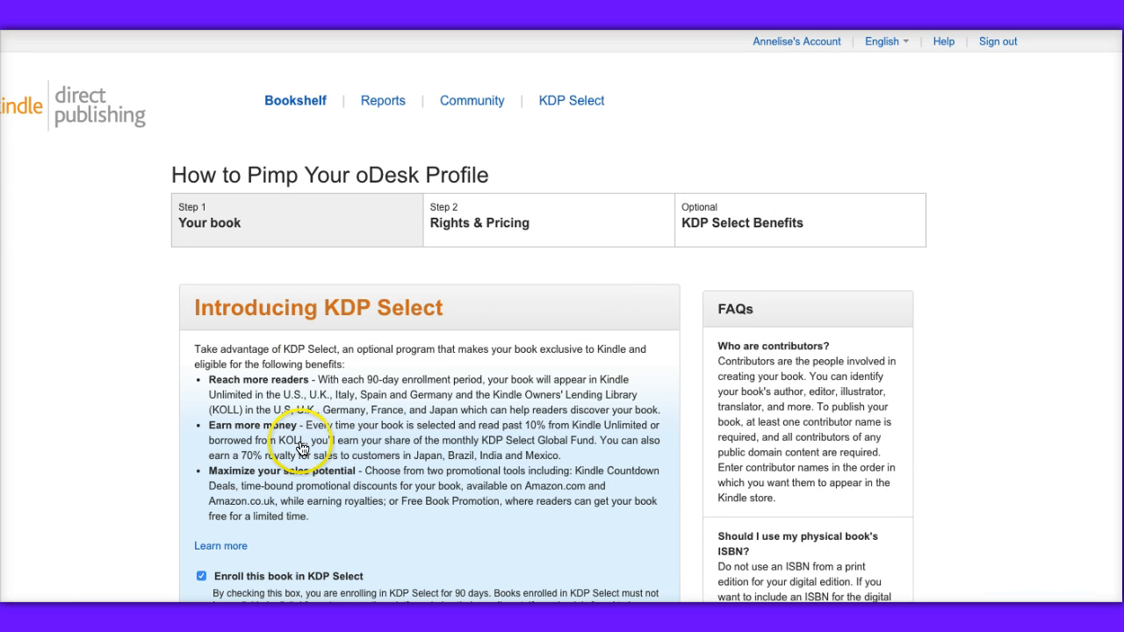
Step: Review the draft's KDP Select enrollment section and its book name and subtitle fields
scroll(336, 461, down, 1)
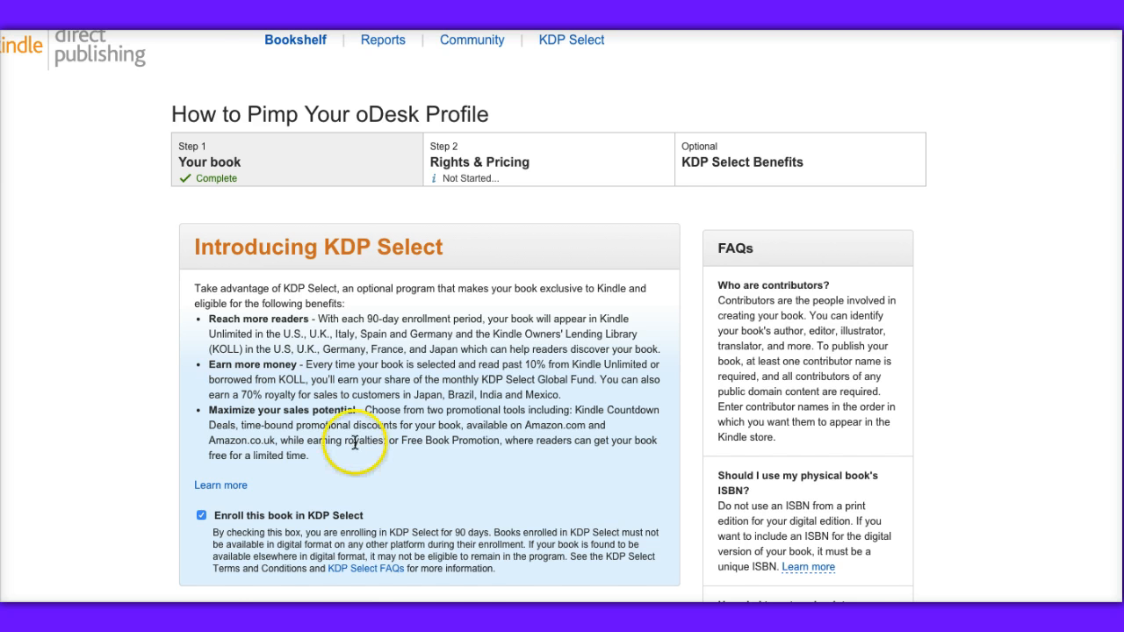
scroll(316, 448, down, 1)
scroll(95, 424, down, 2)
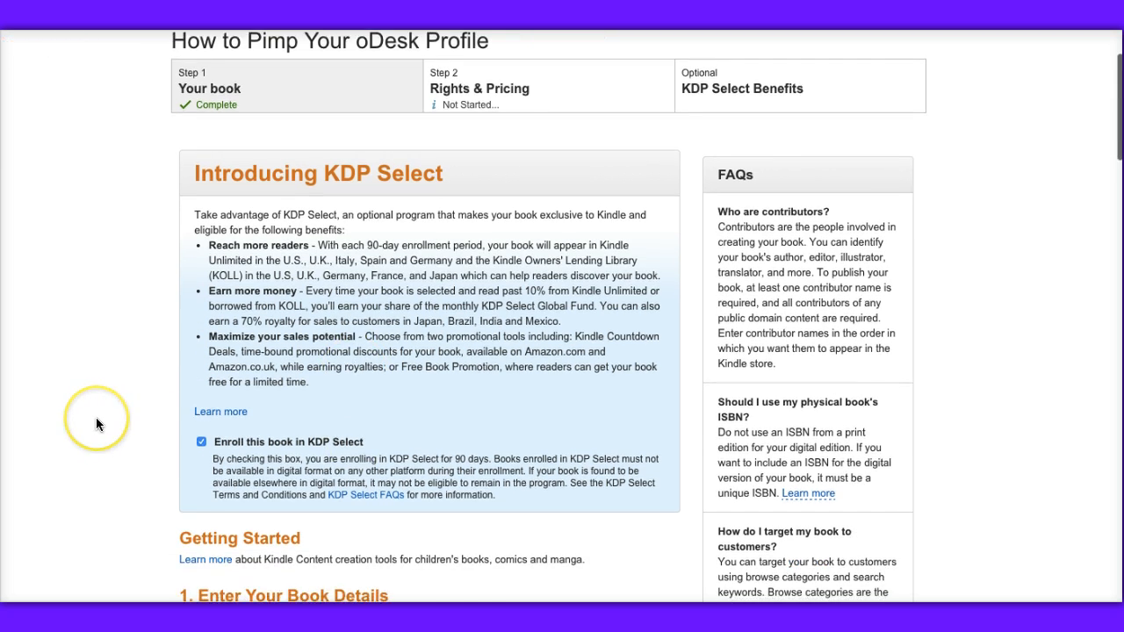
scroll(97, 425, down, 4)
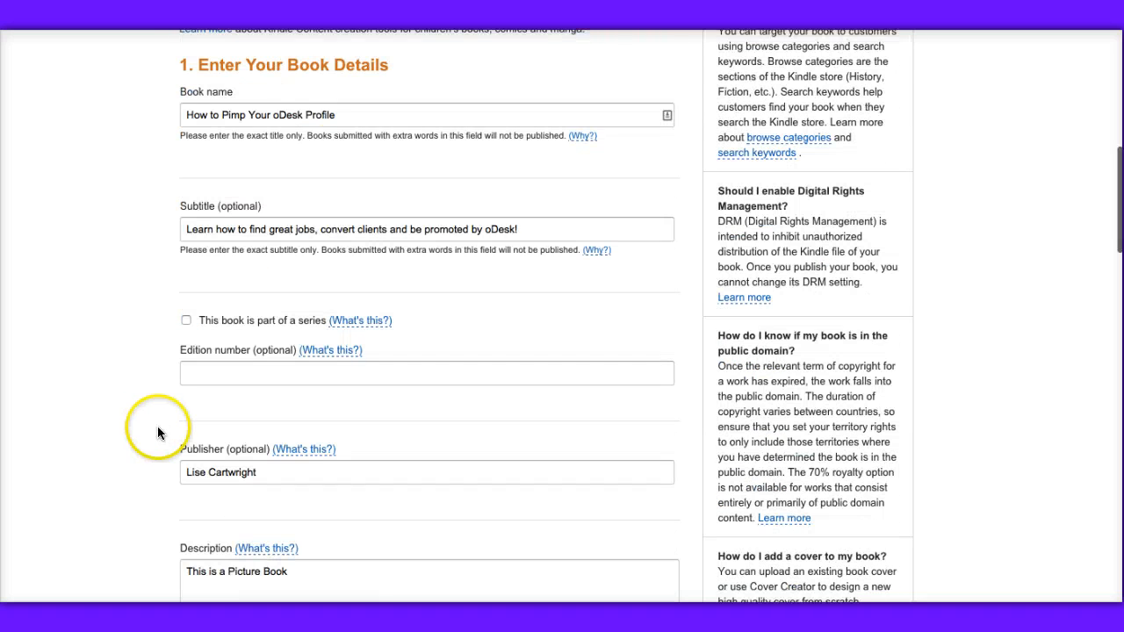
click(201, 115)
click(249, 229)
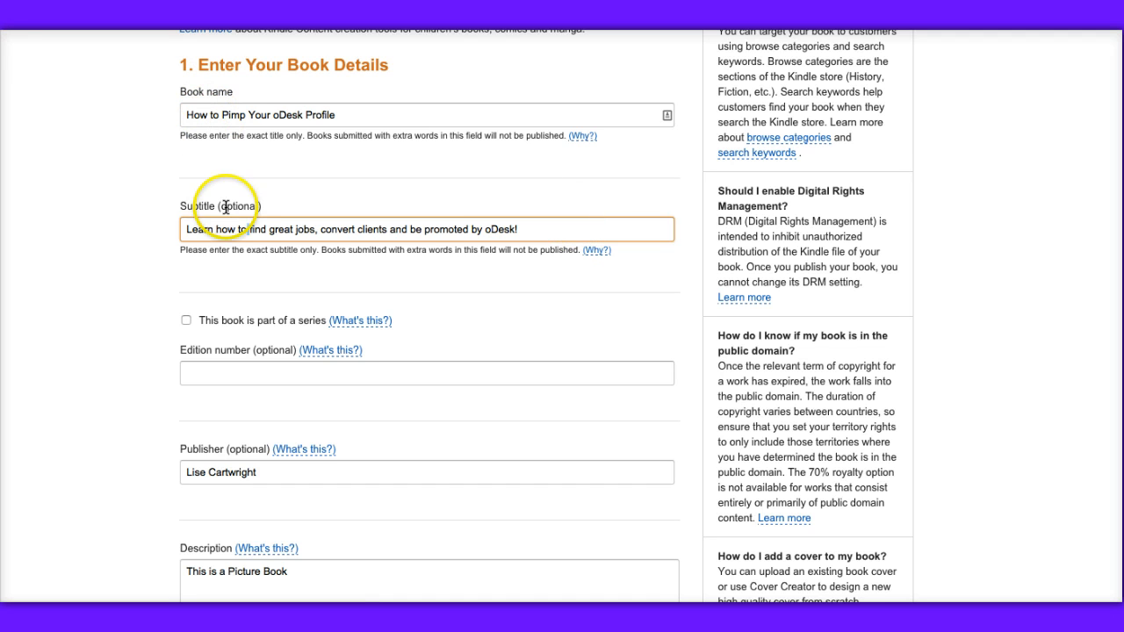
click(352, 112)
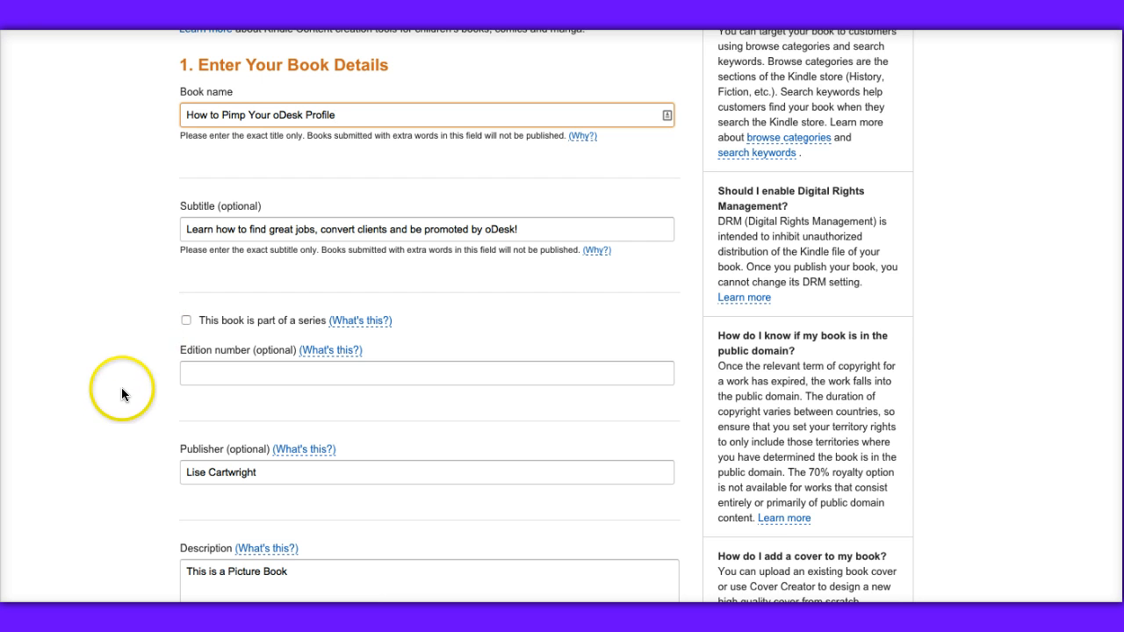
Step: Review the draft's publisher, description, contributors, language, ISBN, publishing rights and category entries, down to the age and grade ranges
scroll(118, 409, down, 2)
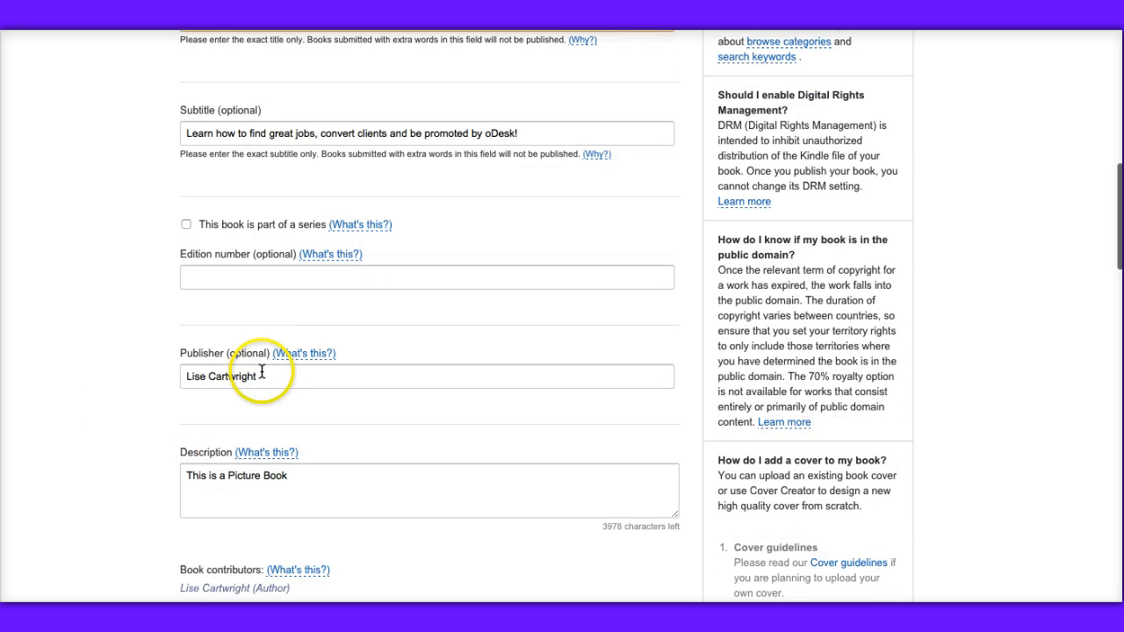
scroll(132, 378, down, 1)
scroll(145, 427, down, 3)
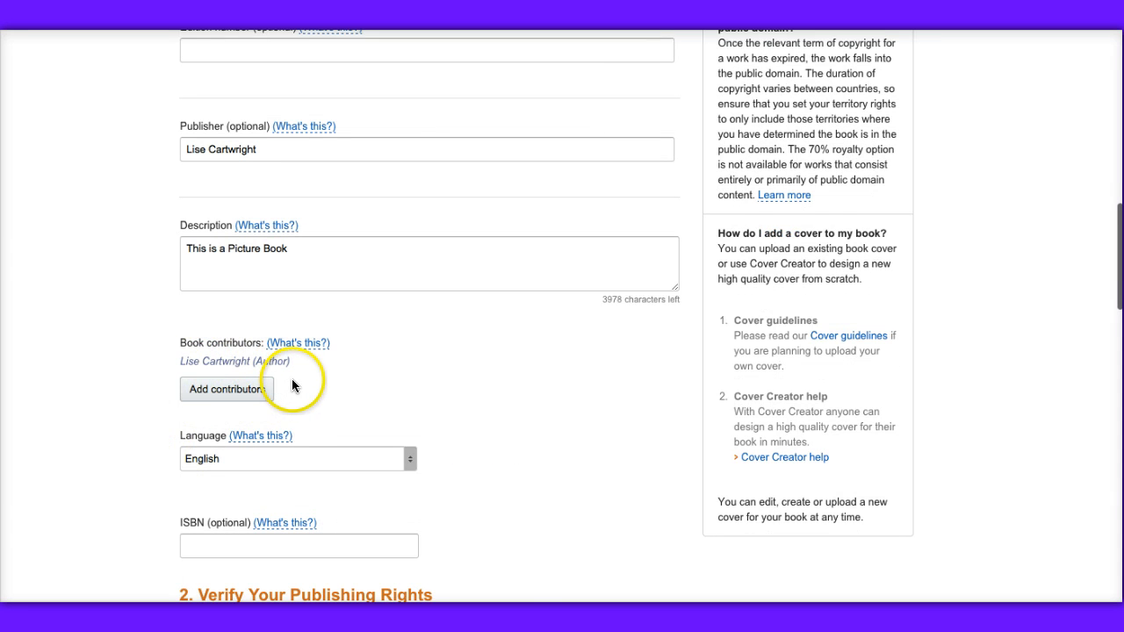
scroll(513, 406, down, 3)
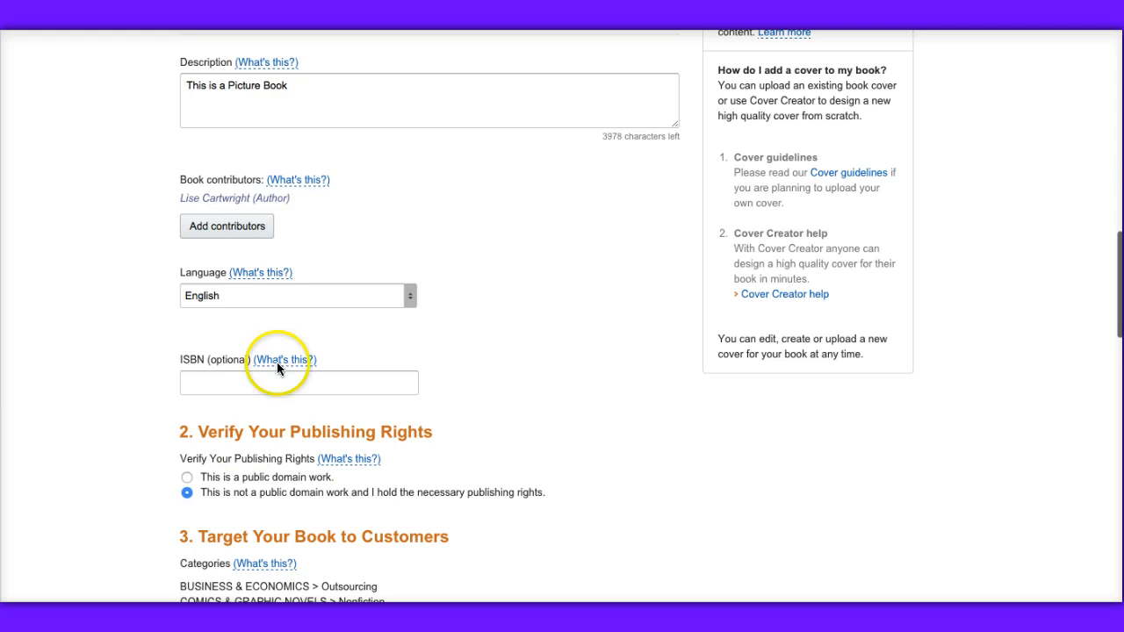
scroll(466, 390, down, 2)
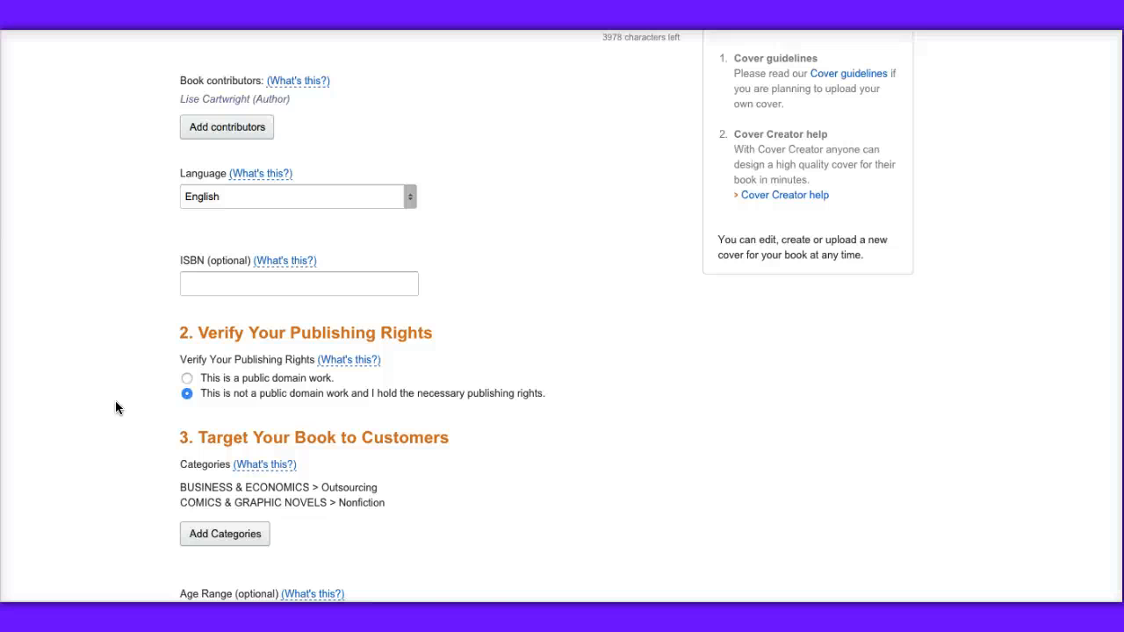
scroll(114, 409, down, 2)
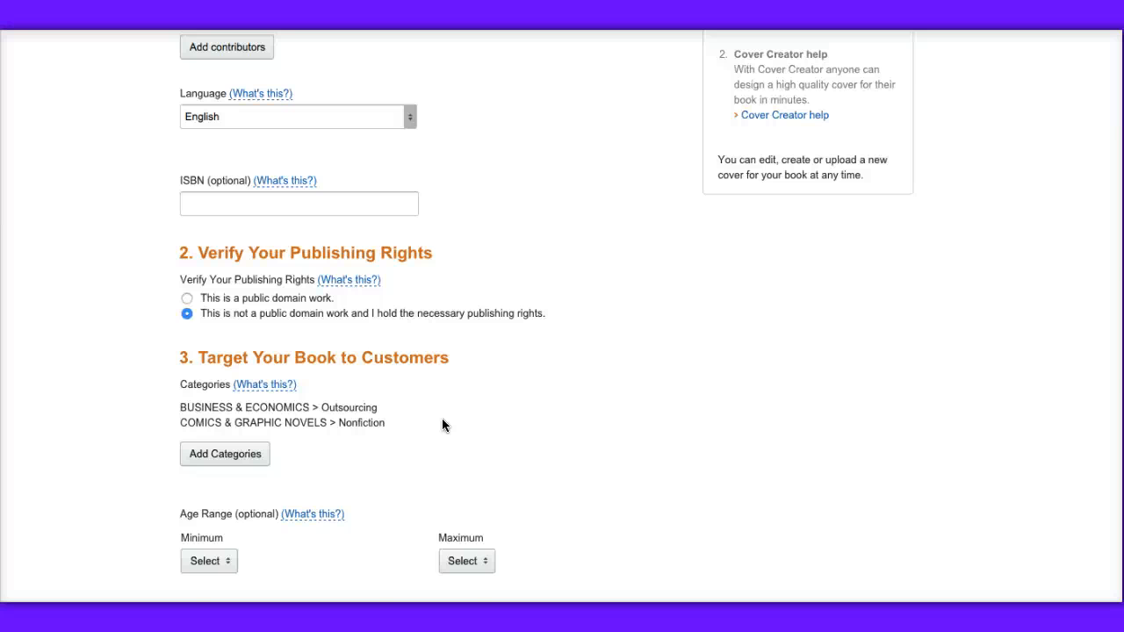
scroll(442, 425, down, 1)
scroll(597, 409, down, 2)
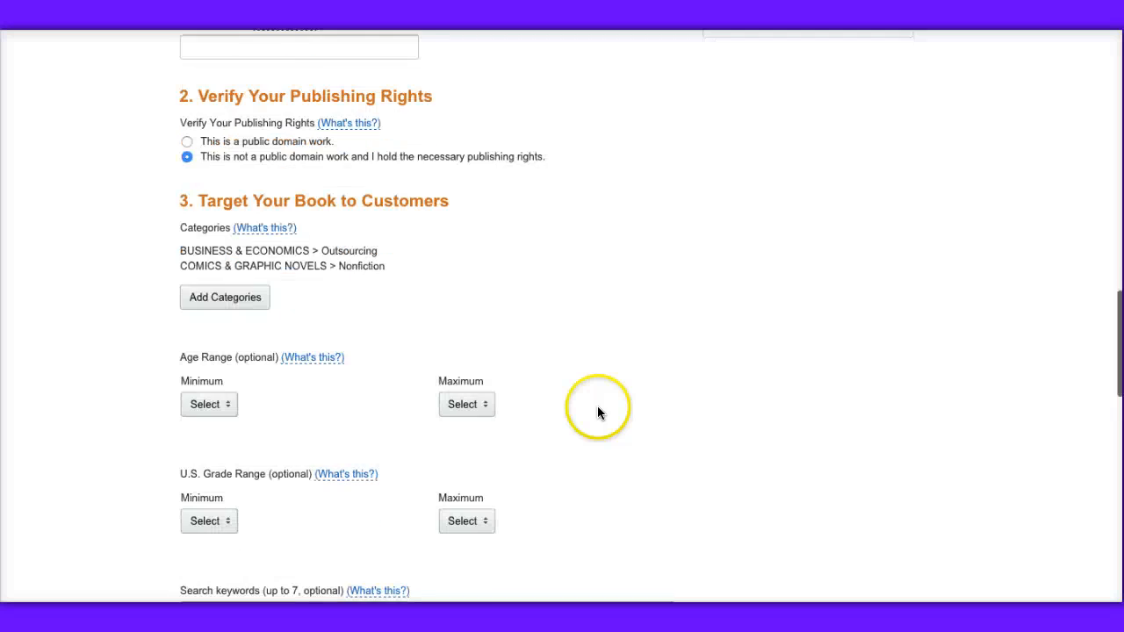
Step: Place the cursor in the search keywords field and review the release option and book cover sections
scroll(592, 411, down, 2)
click(257, 525)
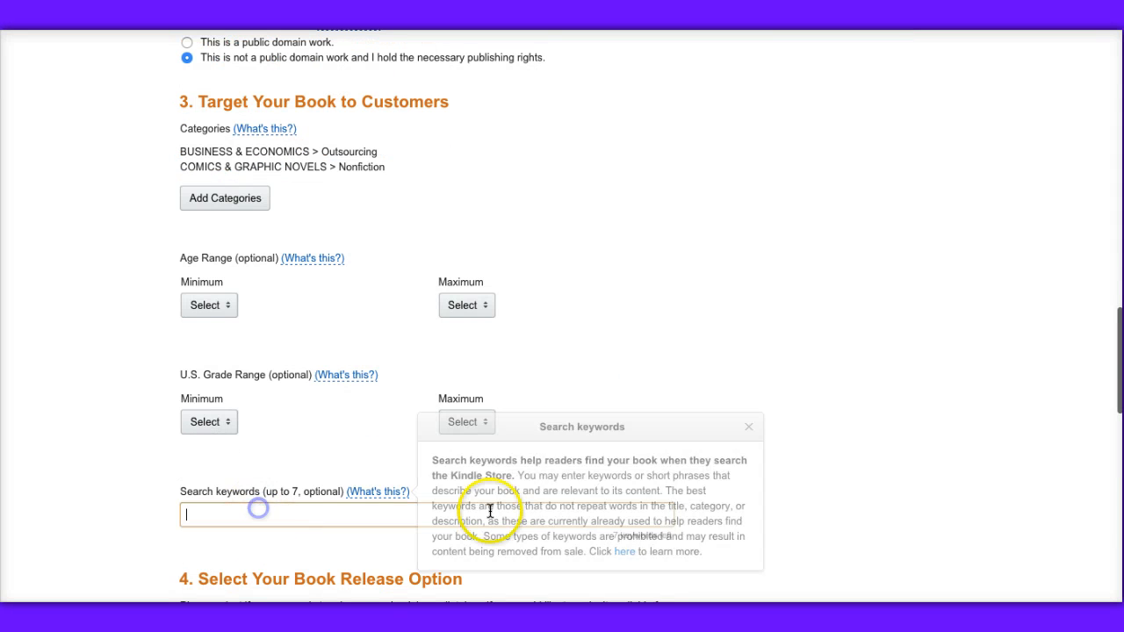
scroll(756, 499, down, 3)
scroll(758, 499, down, 1)
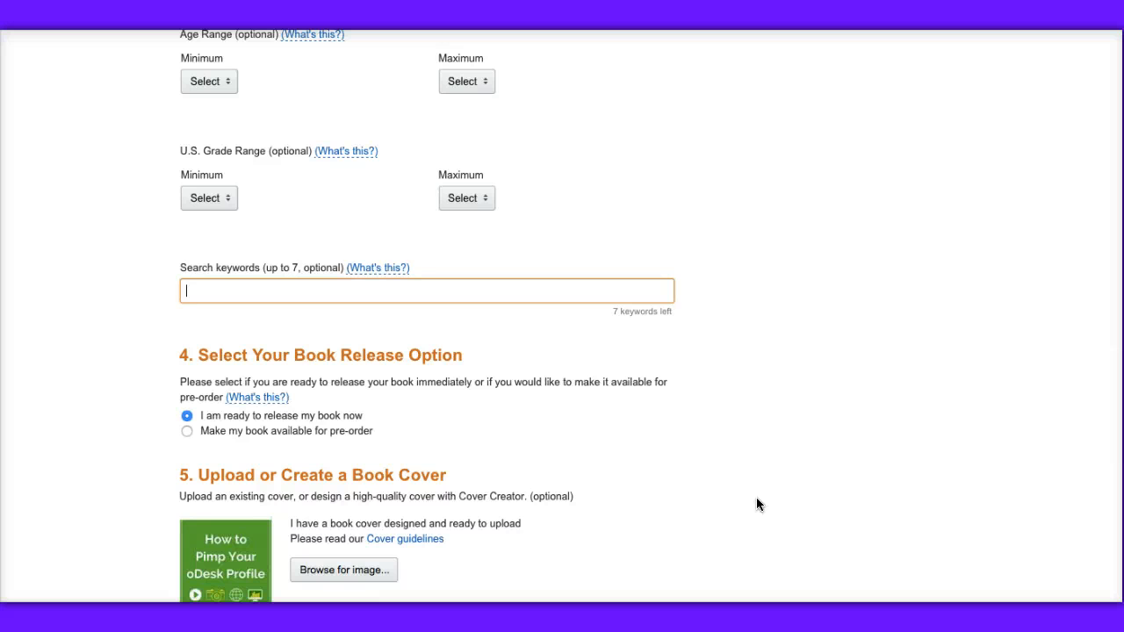
scroll(757, 505, down, 1)
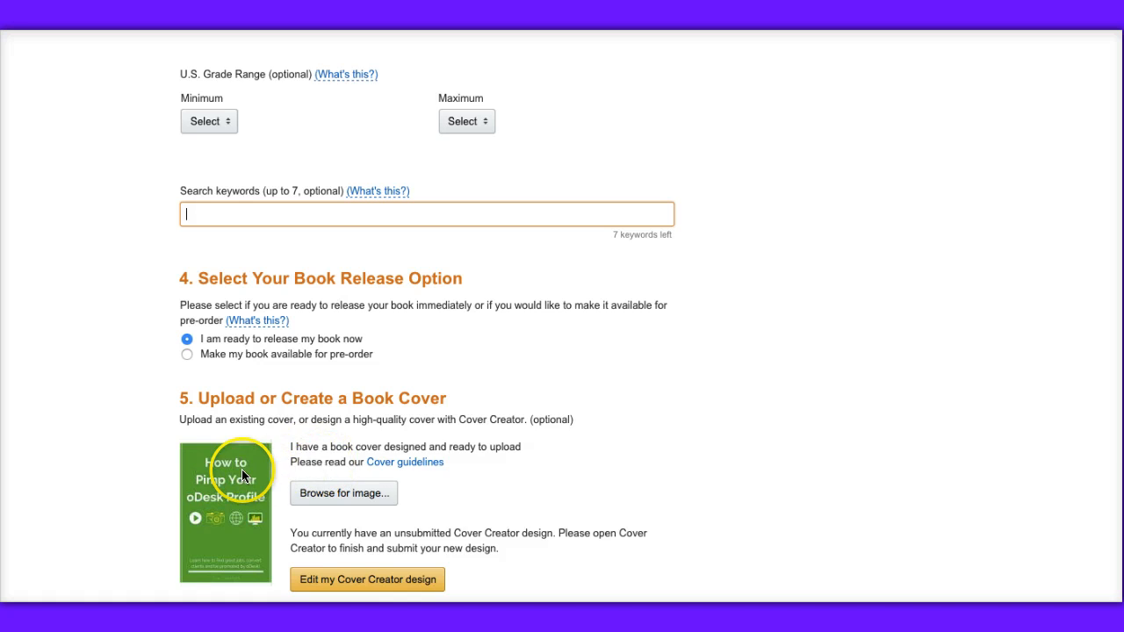
scroll(264, 466, down, 1)
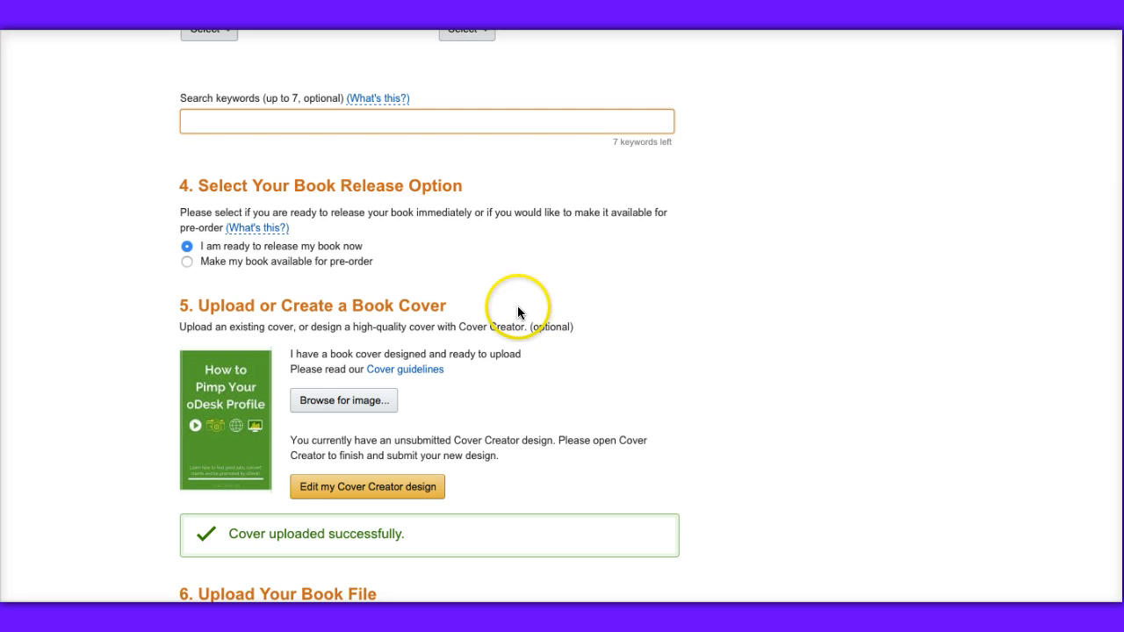
scroll(623, 325, down, 1)
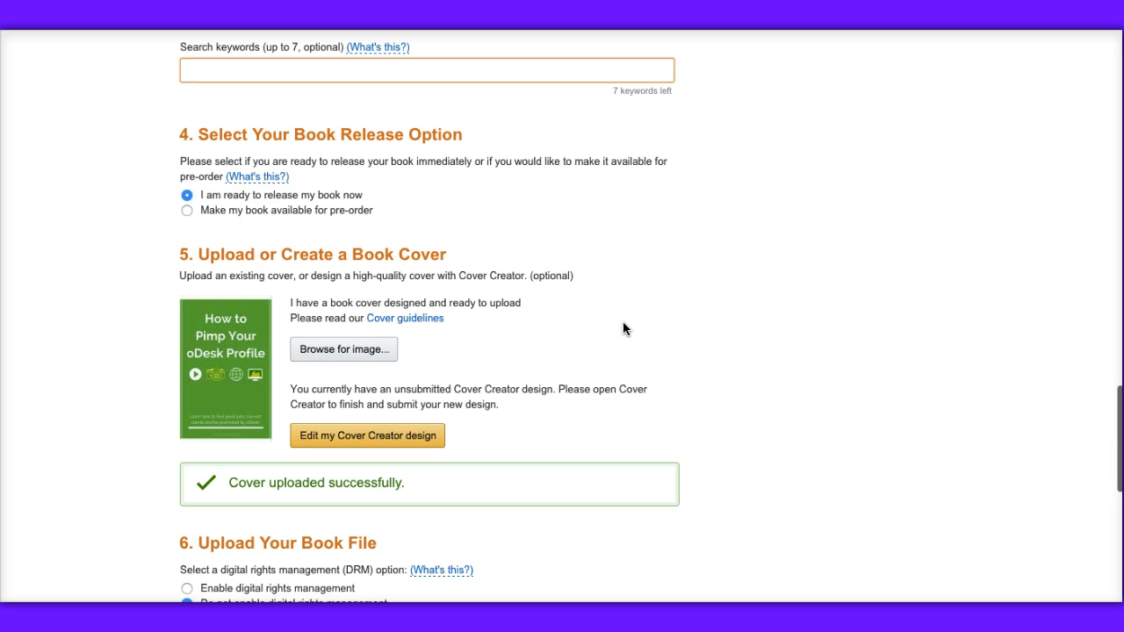
scroll(623, 325, down, 2)
scroll(266, 299, down, 2)
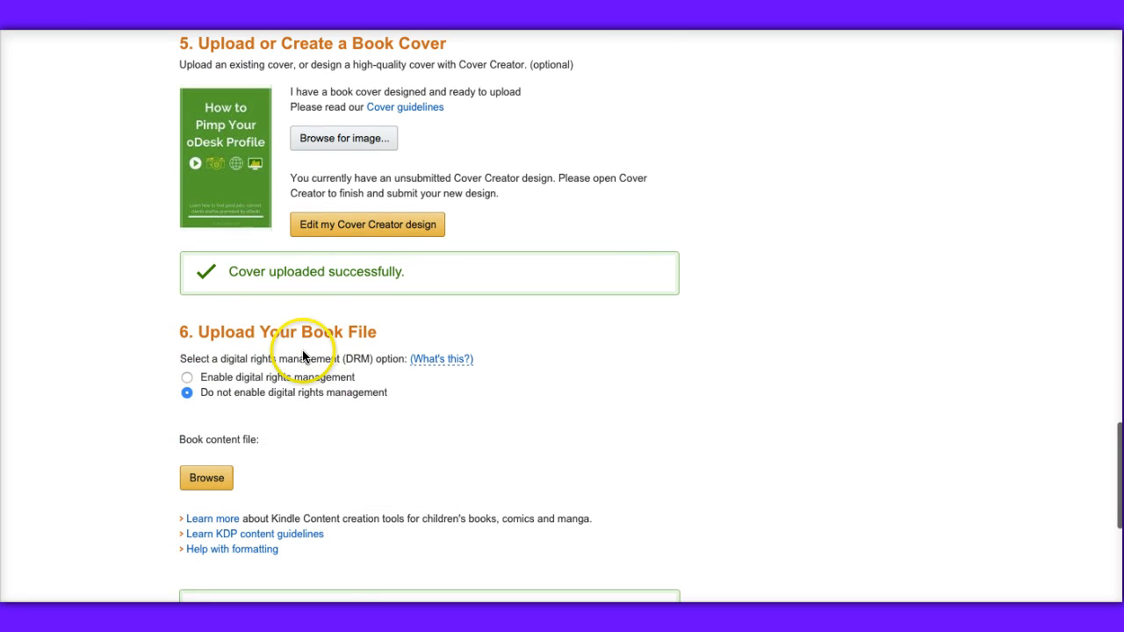
Step: Read the explanation of the digital rights management option in the book file section, and close it
scroll(303, 356, down, 1)
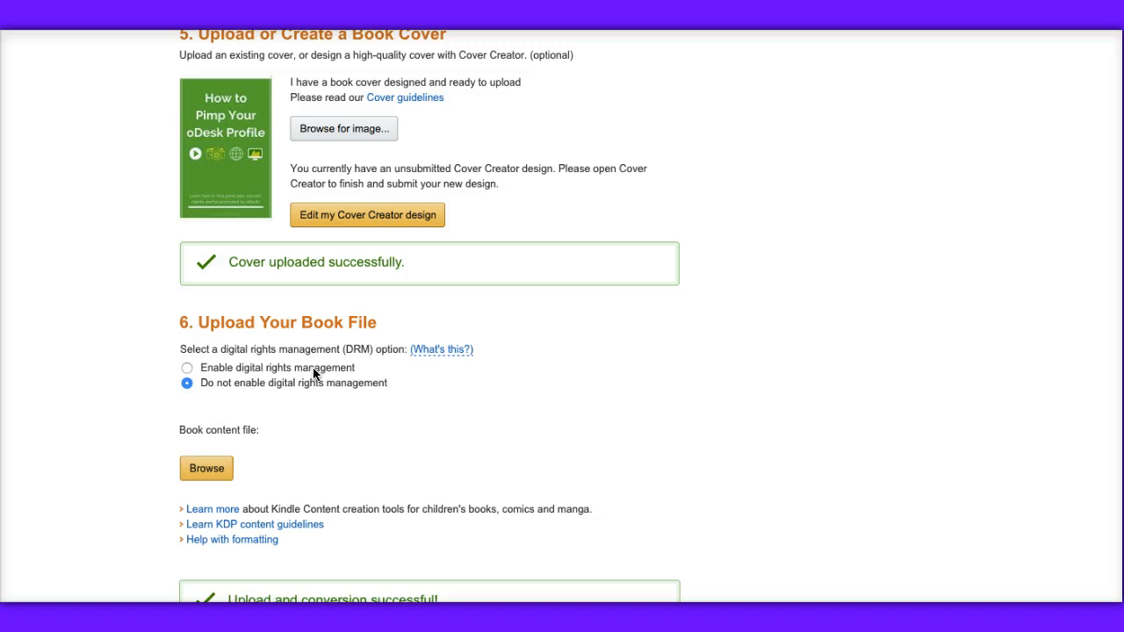
click(448, 352)
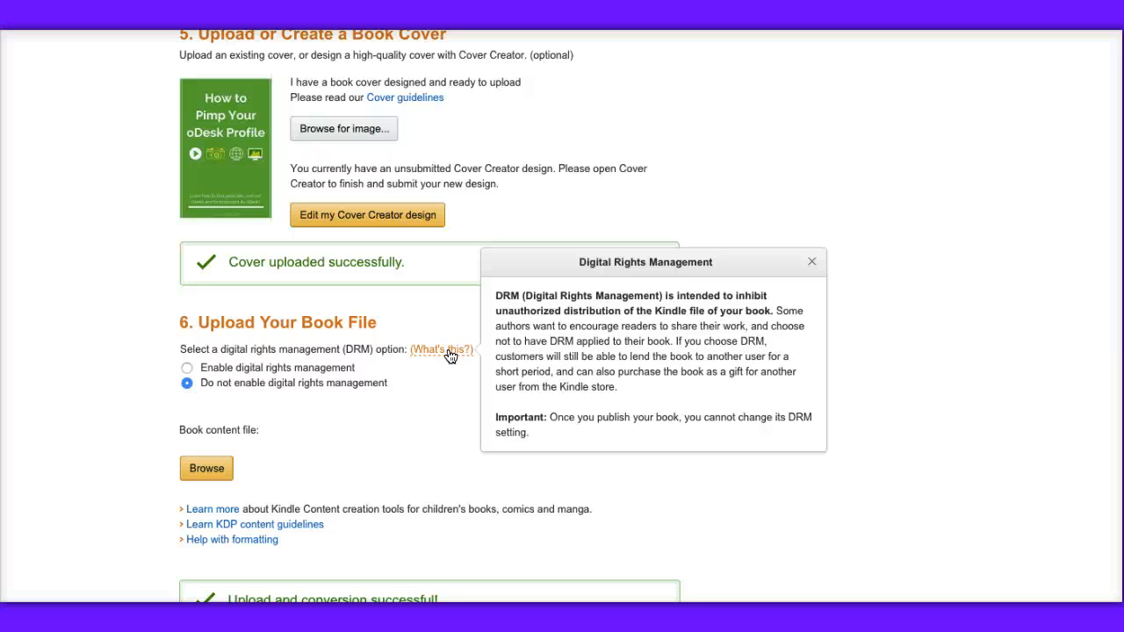
click(453, 435)
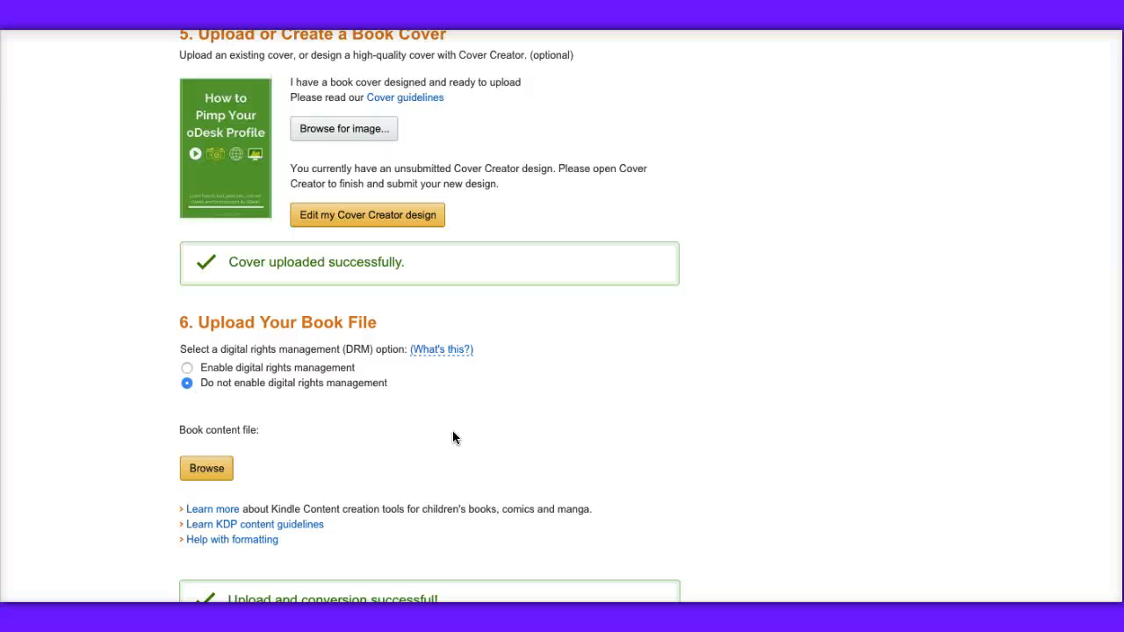
scroll(439, 394, down, 1)
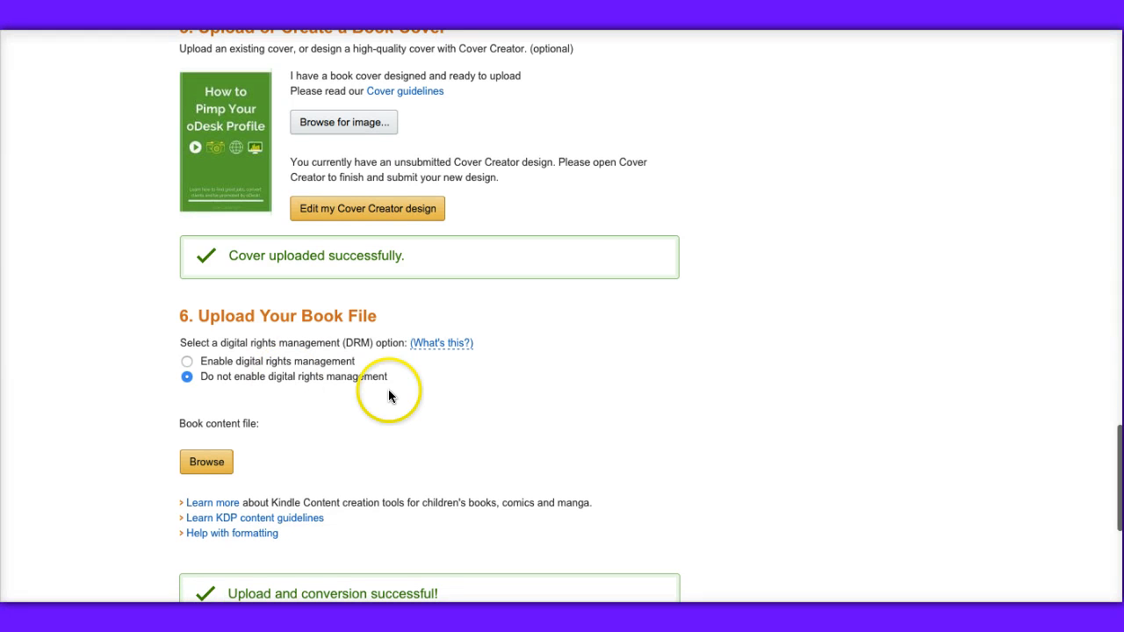
Step: Check the book file upload and previewer options, save the book details and continue to Rights & Pricing
scroll(527, 369, down, 1)
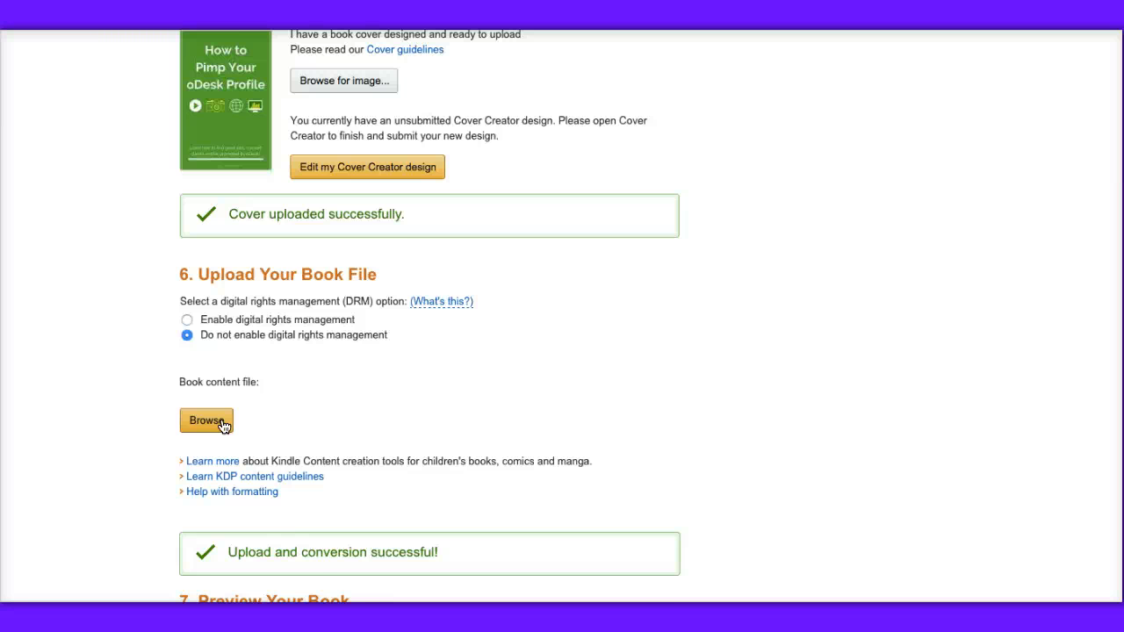
scroll(228, 457, down, 1)
scroll(439, 448, down, 1)
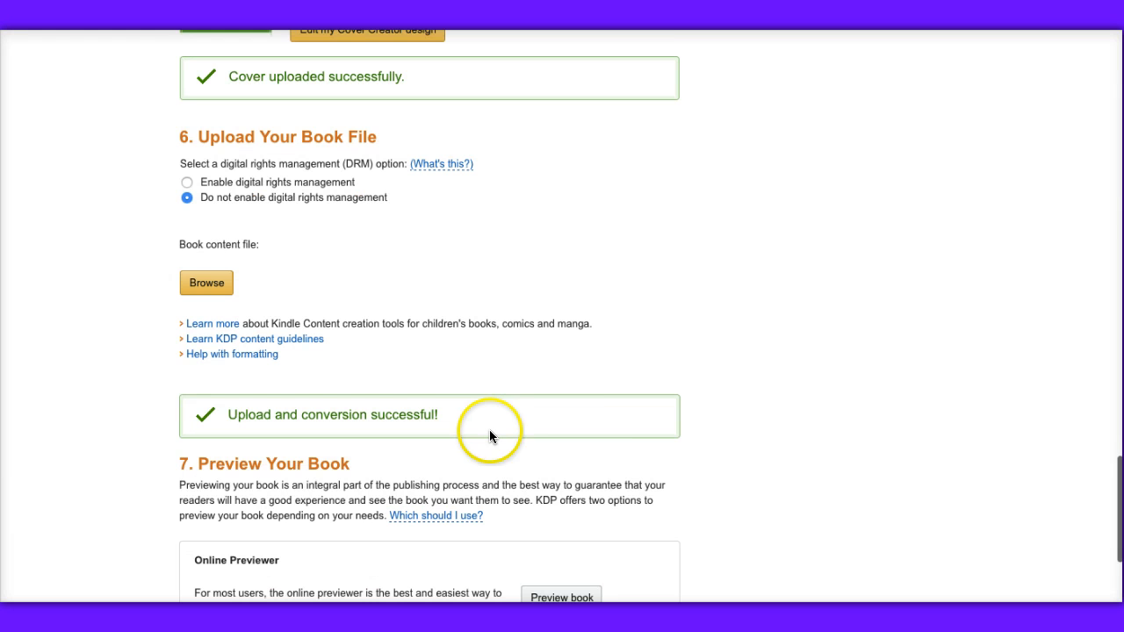
scroll(632, 398, down, 3)
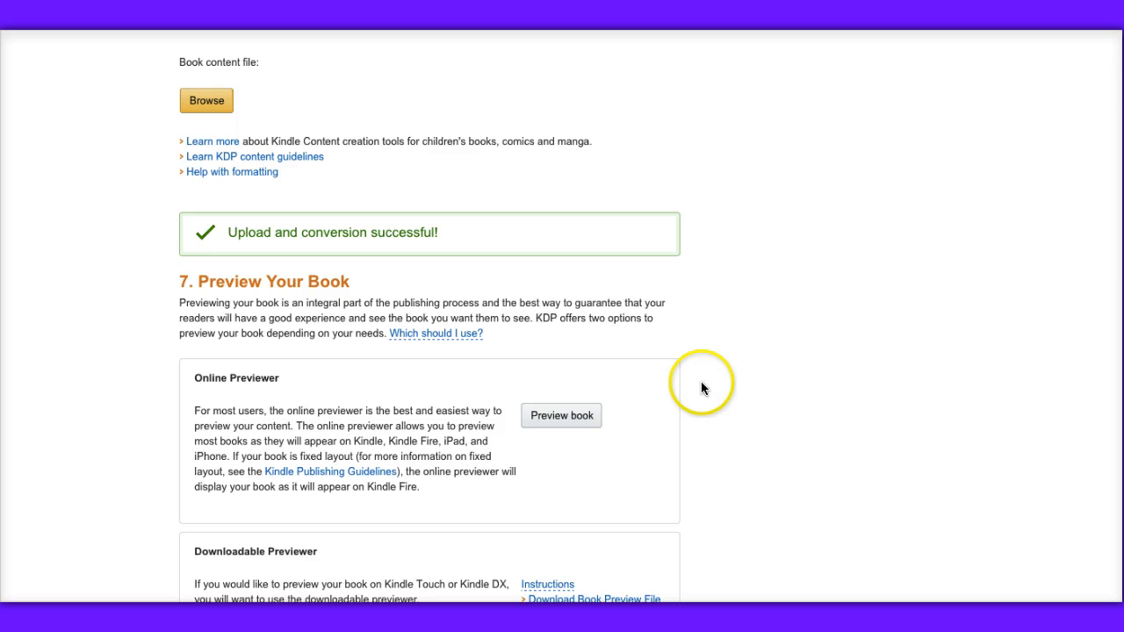
scroll(715, 366, down, 3)
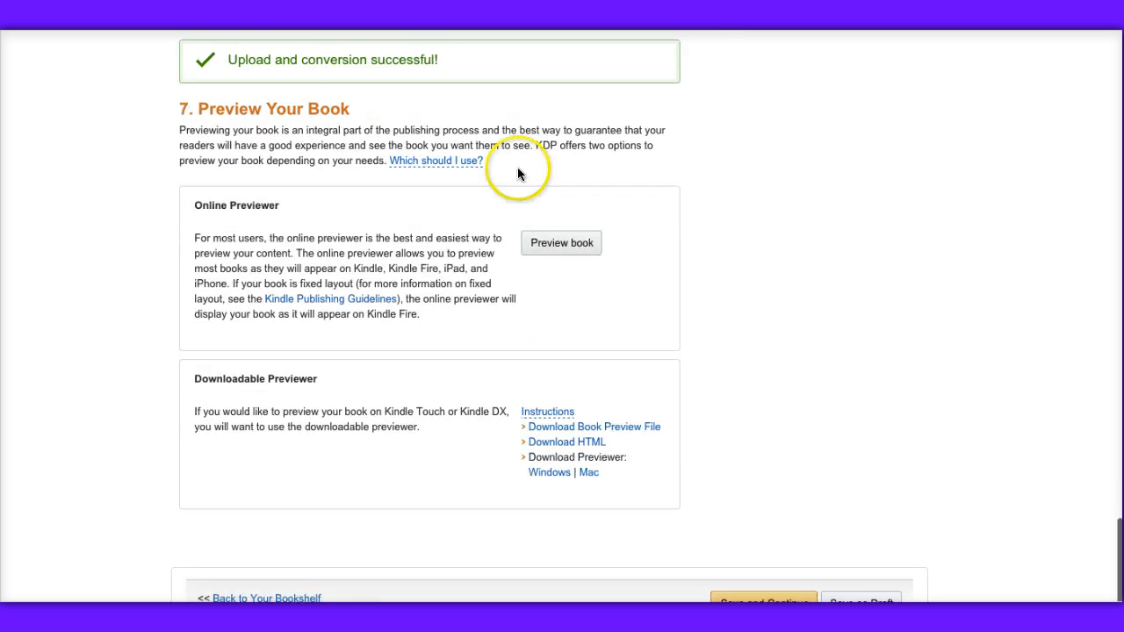
click(579, 253)
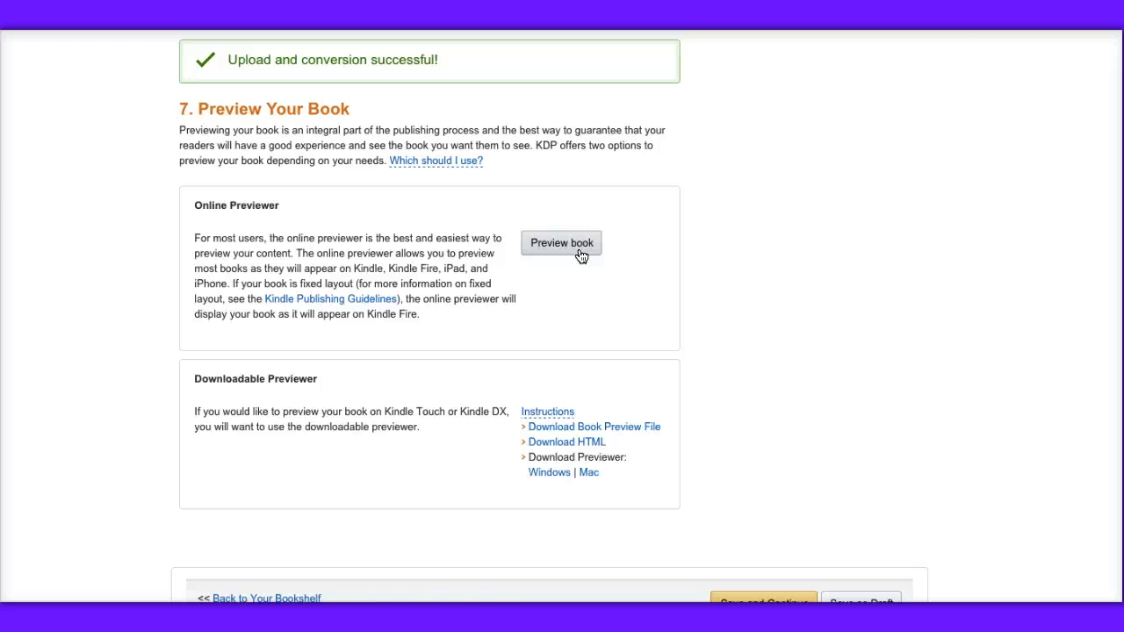
scroll(633, 262, down, 3)
click(736, 477)
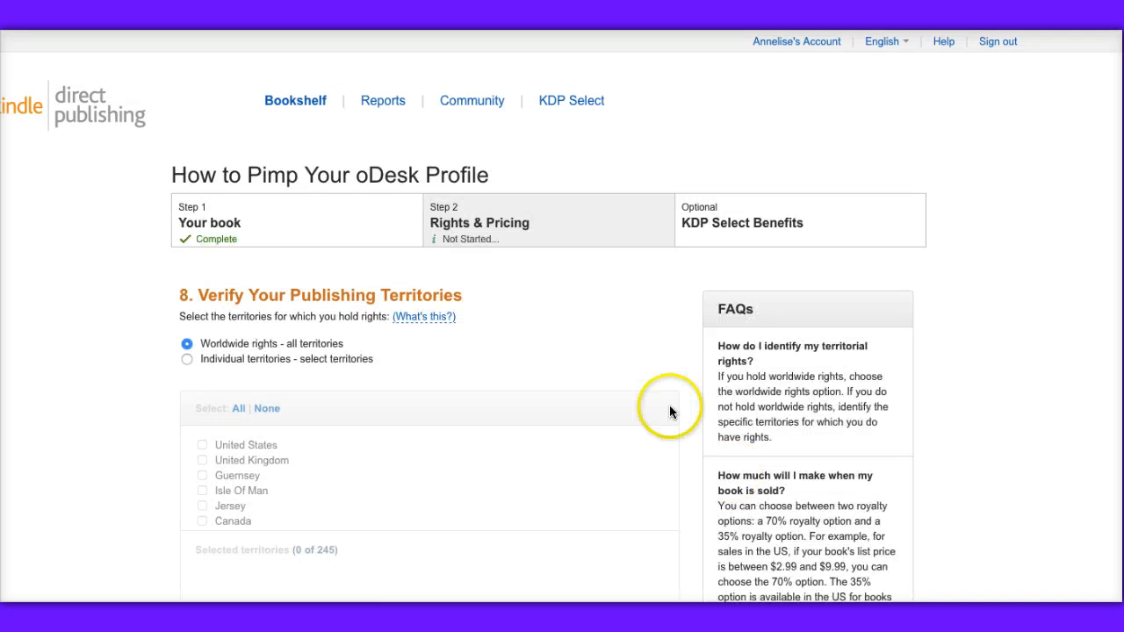
Step: Choose the 70% royalty option below the publishing territories and set the Amazon.com list price to 7.97 USD
scroll(532, 404, down, 1)
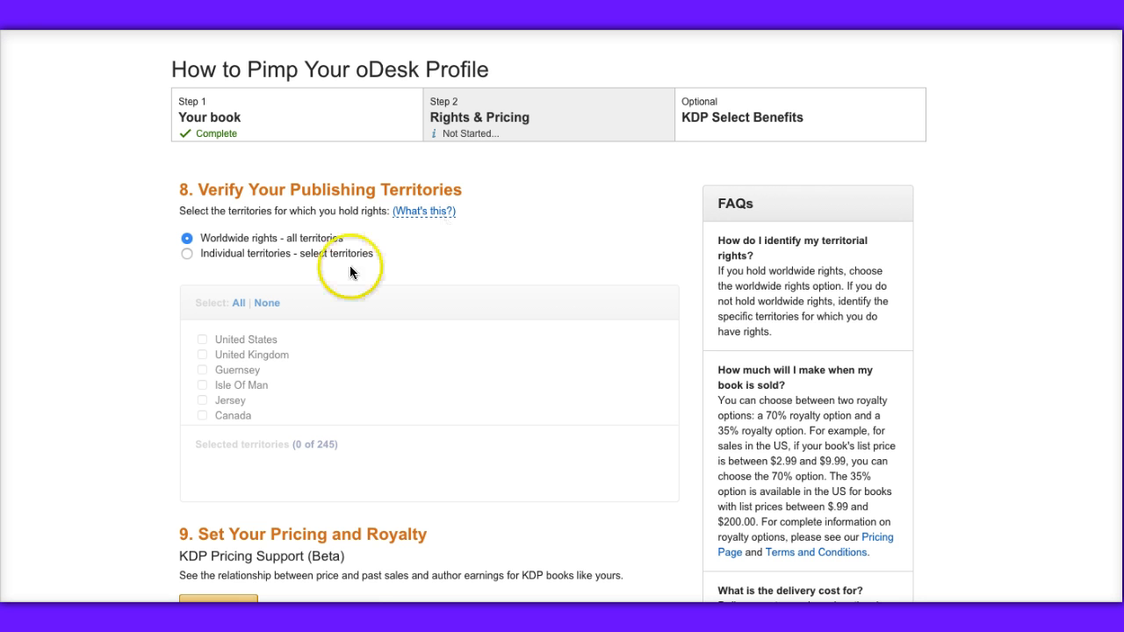
scroll(136, 370, down, 1)
scroll(132, 370, down, 3)
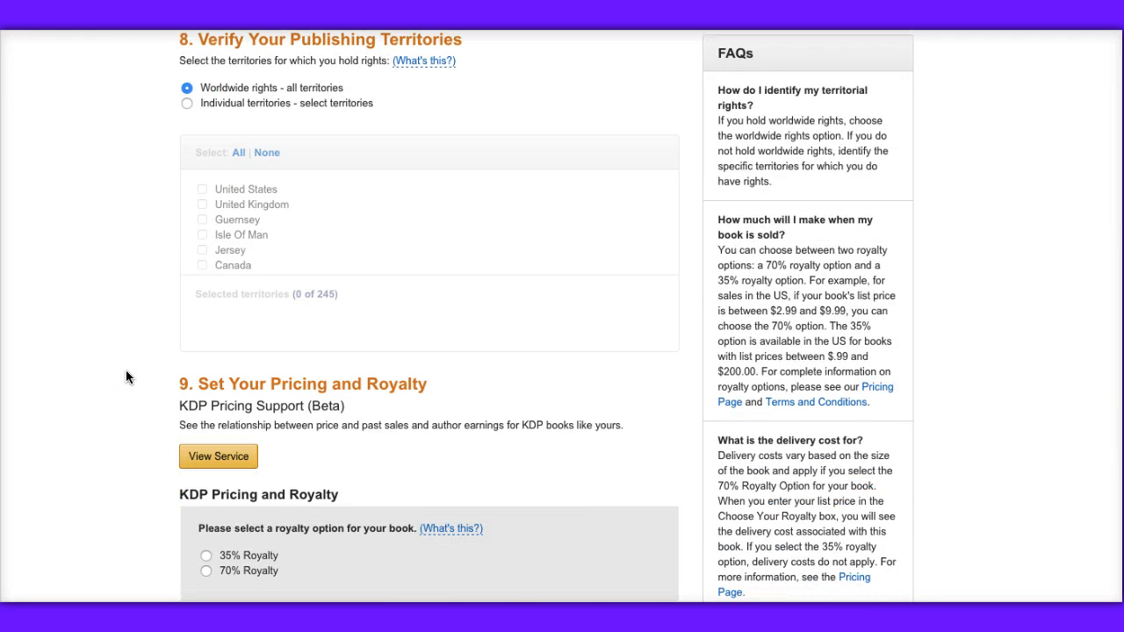
scroll(132, 387, down, 5)
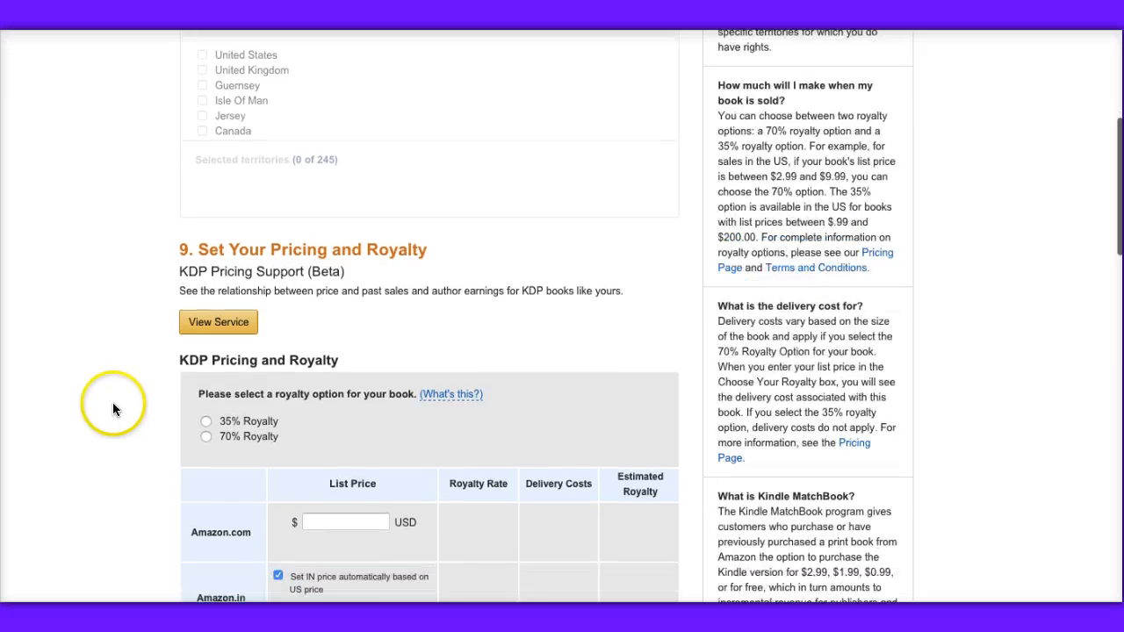
scroll(112, 410, down, 3)
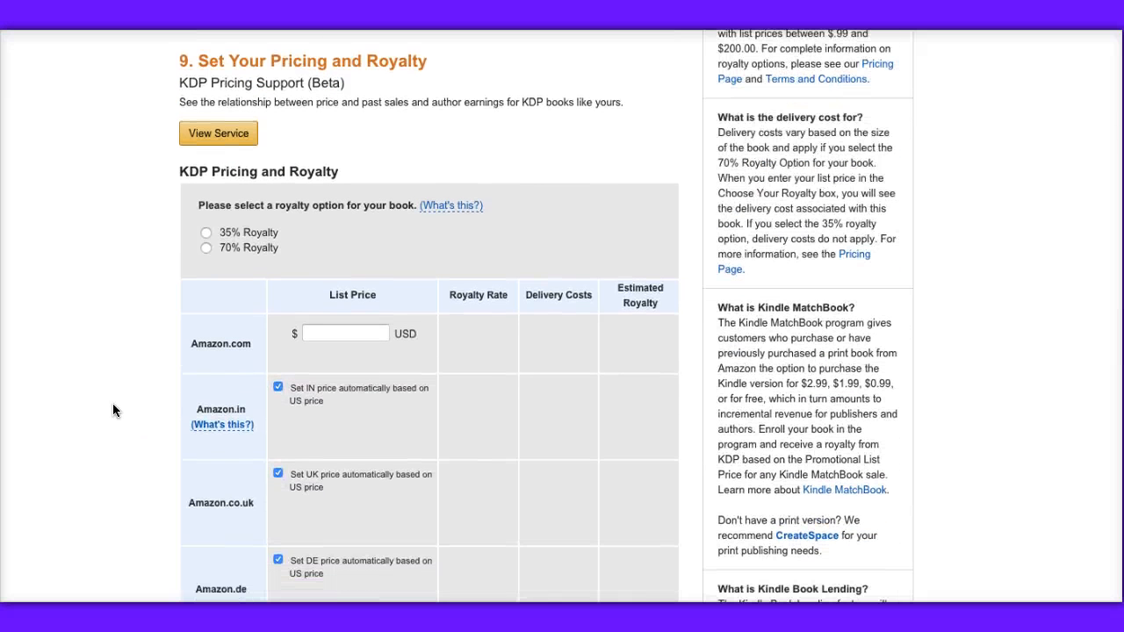
click(205, 248)
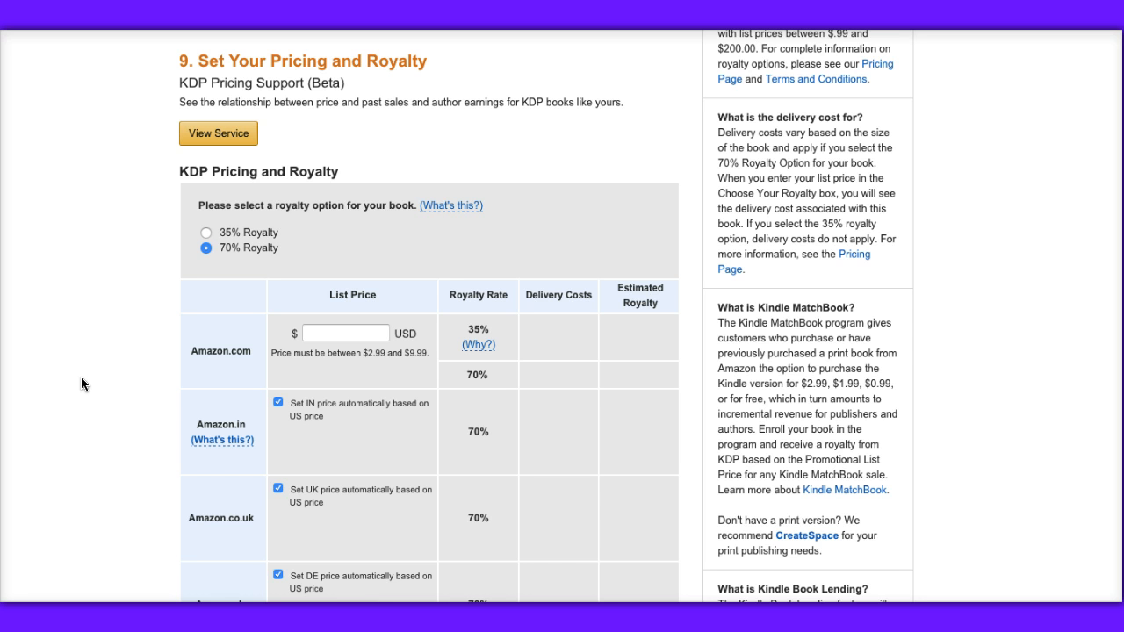
click(362, 333)
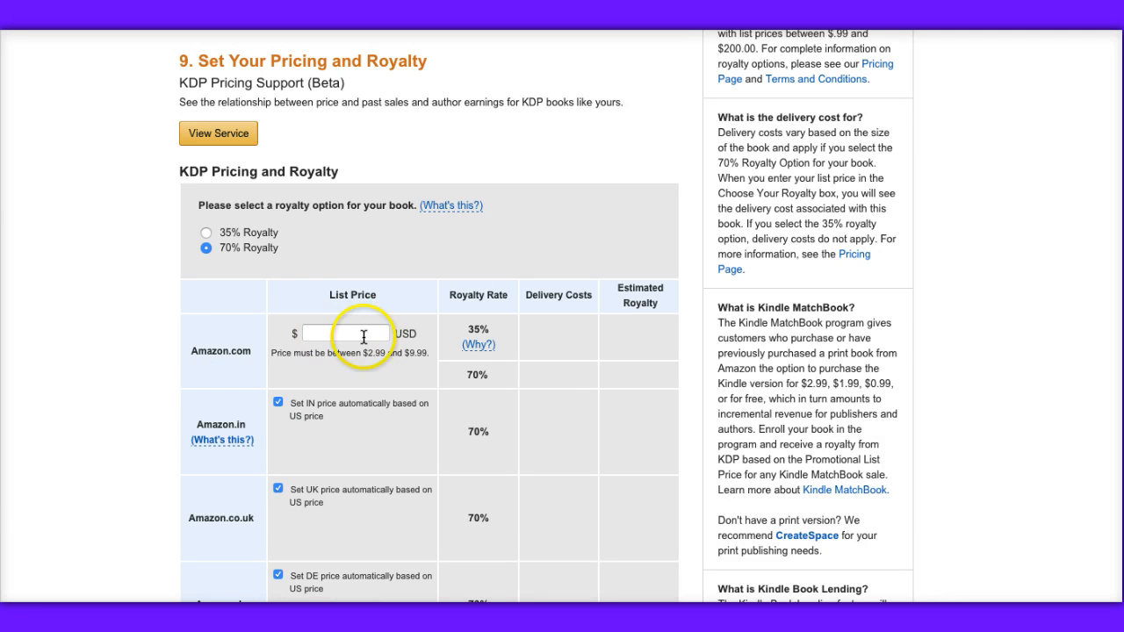
text(7.97)
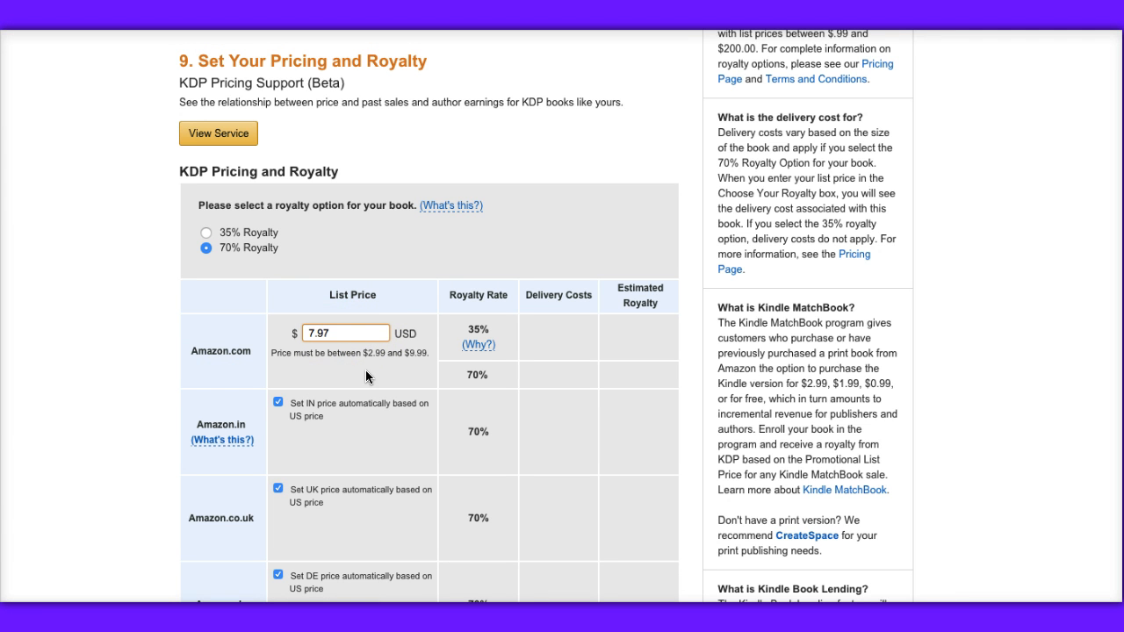
key(Tab)
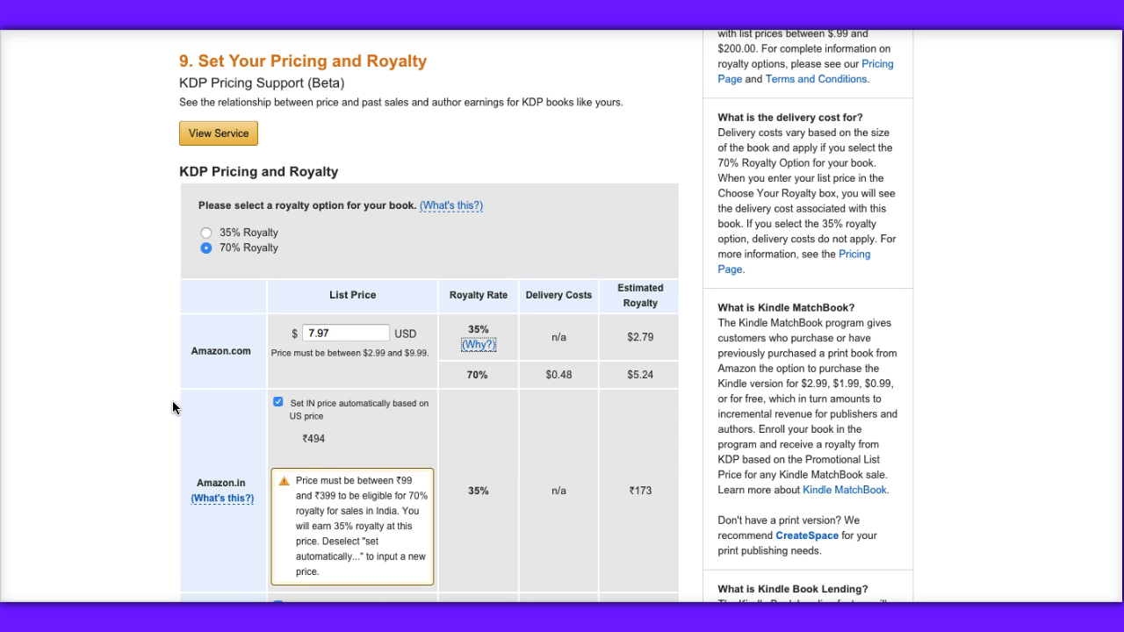
Step: Turn off automatic pricing based on the US price for Amazon.in and set its list price to 399 INR
scroll(187, 408, down, 1)
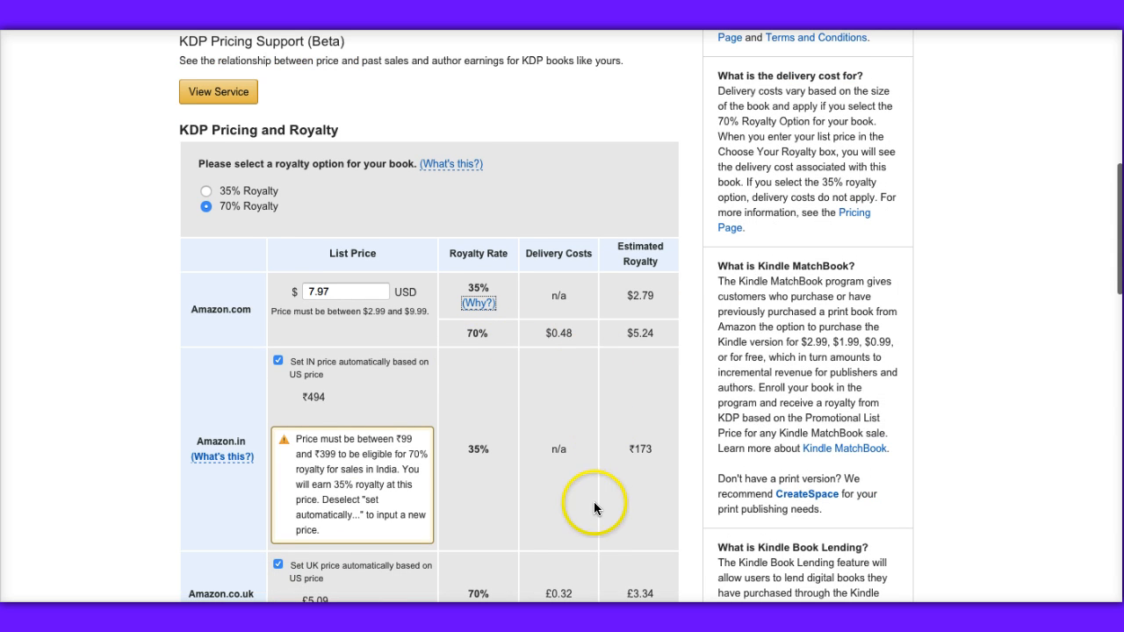
scroll(80, 478, down, 1)
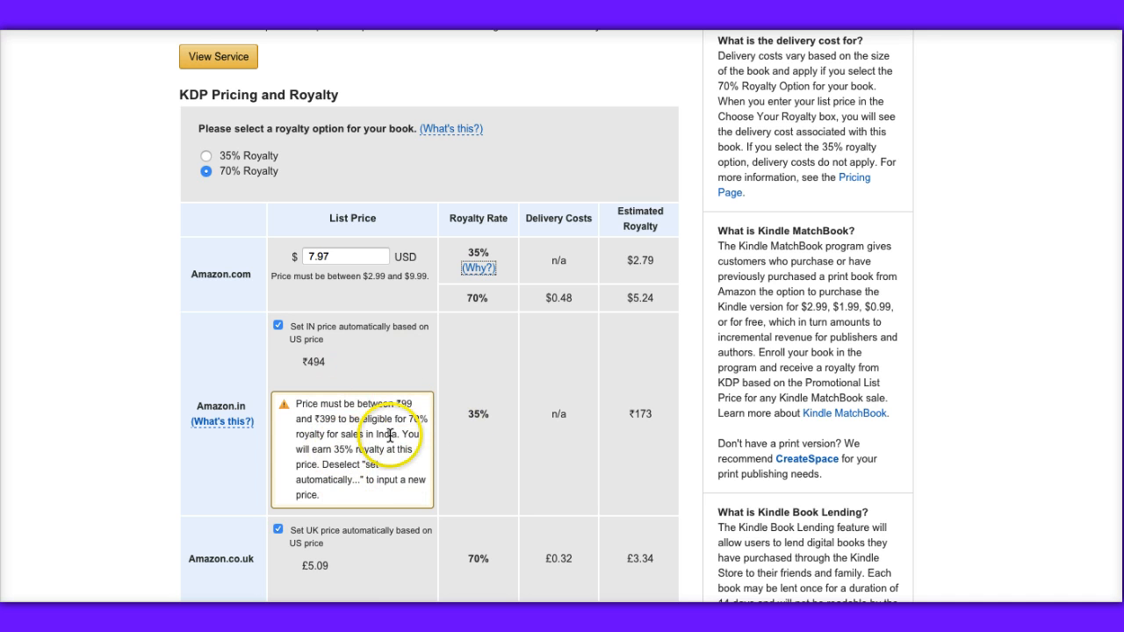
scroll(457, 449, down, 1)
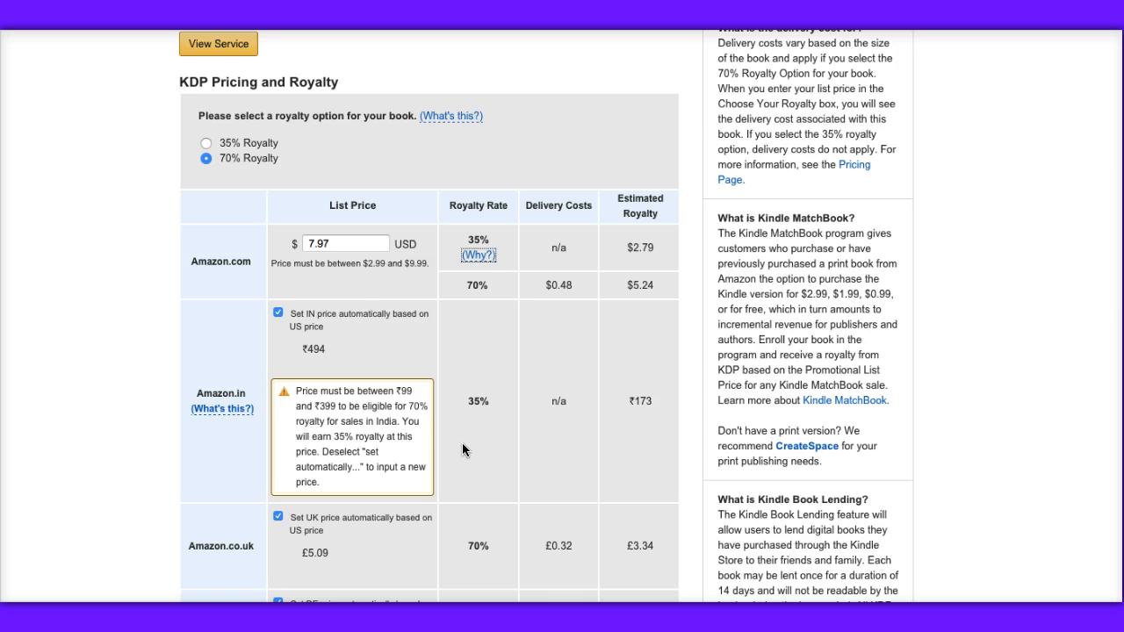
scroll(510, 460, down, 1)
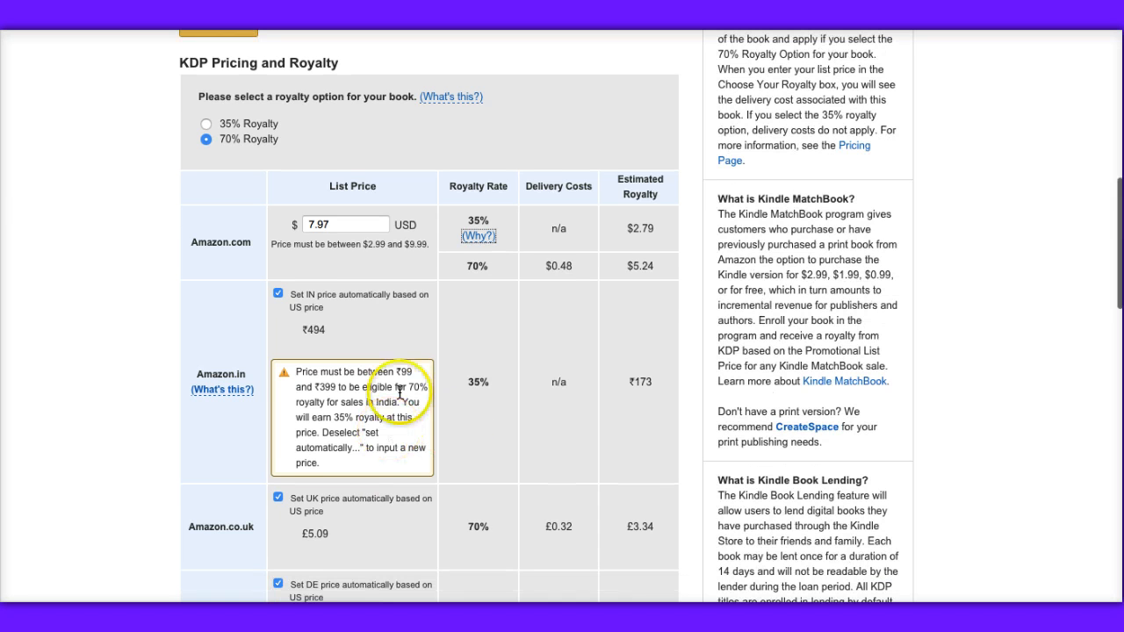
click(277, 293)
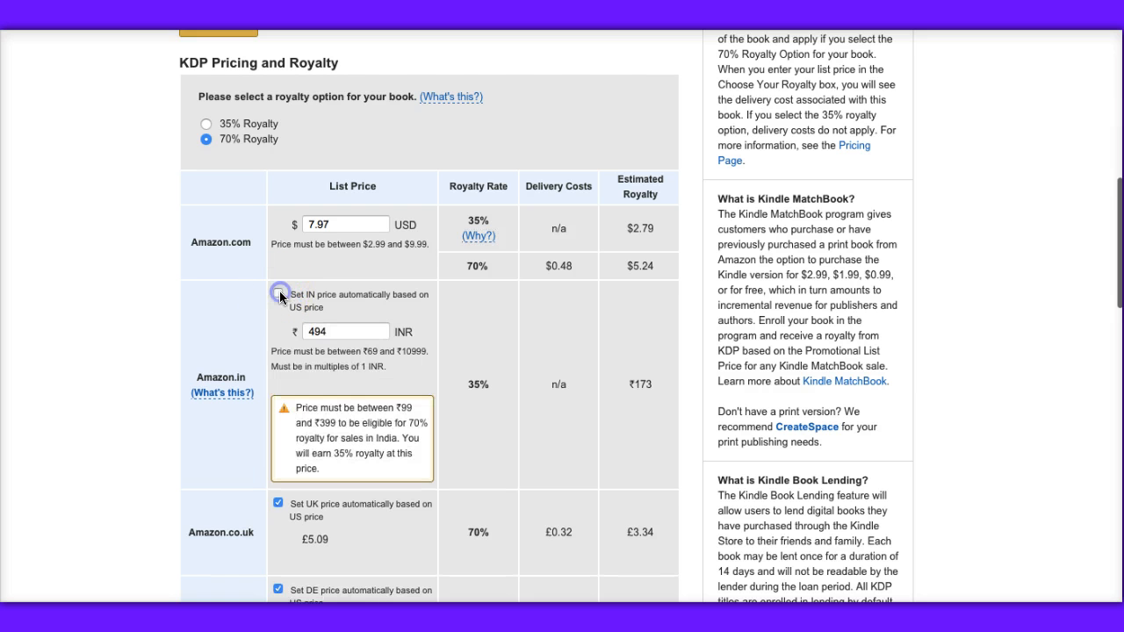
double_click(347, 332)
text(399)
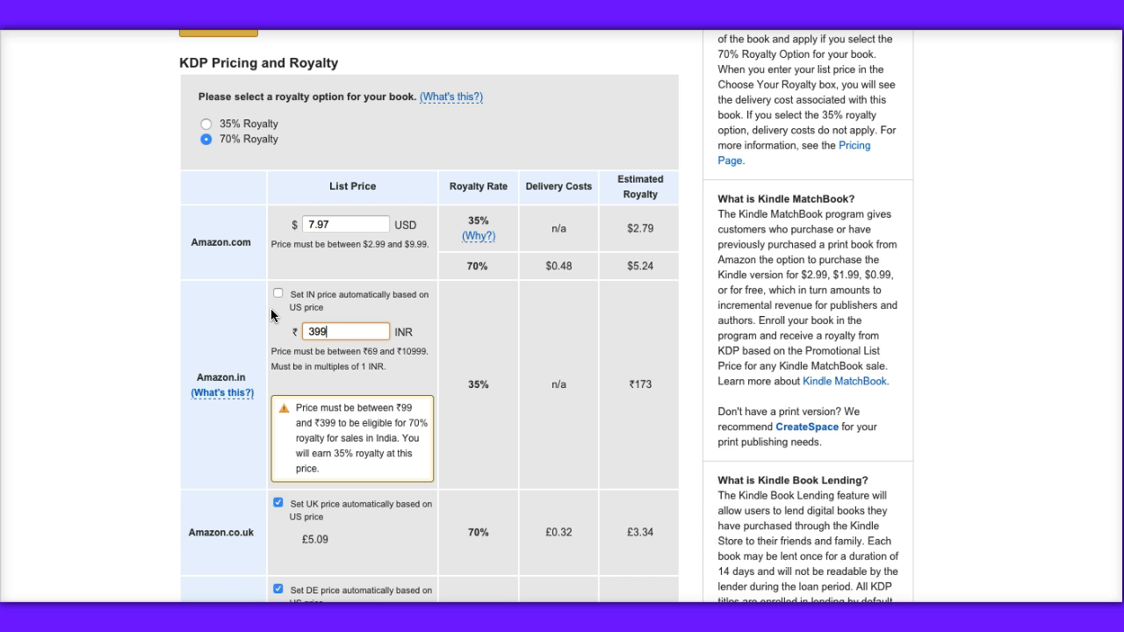
key(Tab)
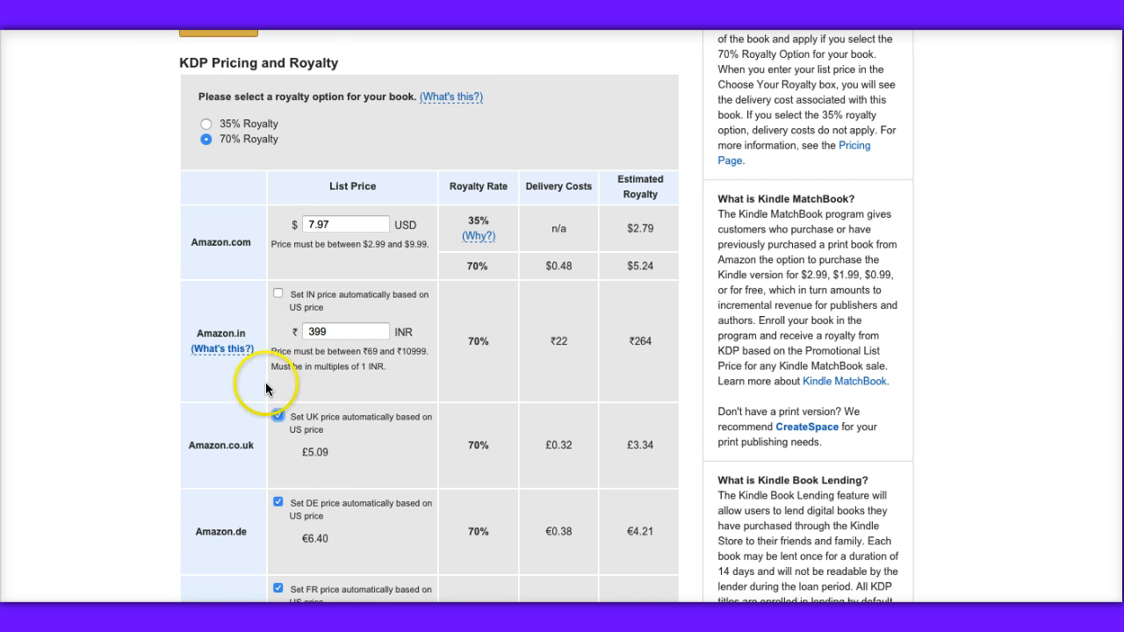
Step: Review the list prices, royalty rates, delivery costs and estimated royalties for the remaining Amazon marketplaces
scroll(225, 395, down, 1)
scroll(236, 413, down, 3)
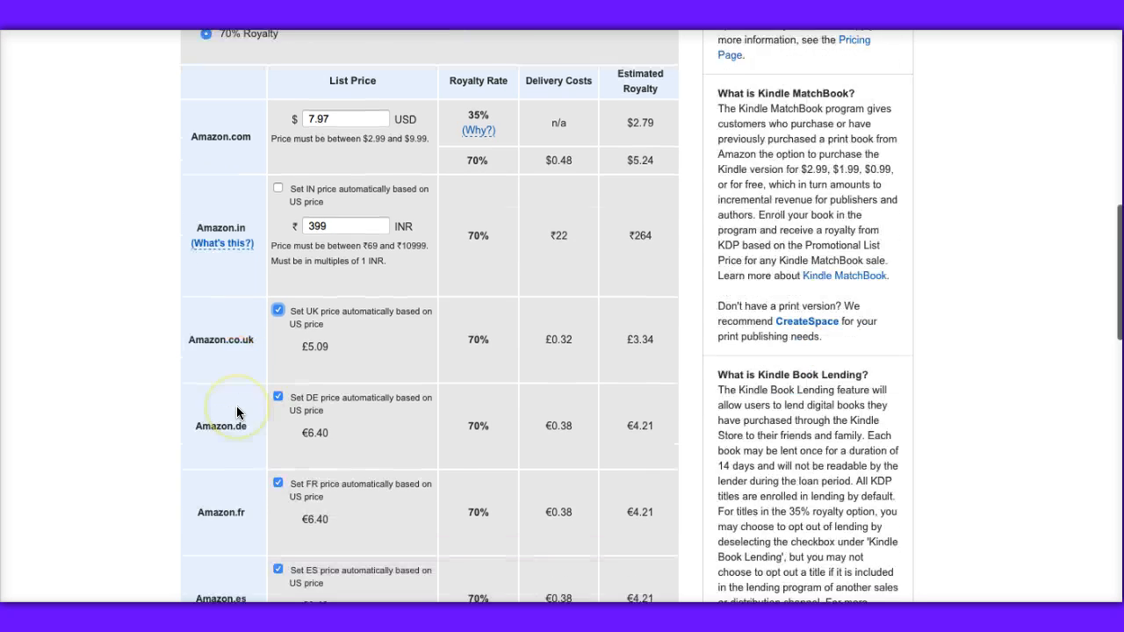
scroll(236, 413, down, 2)
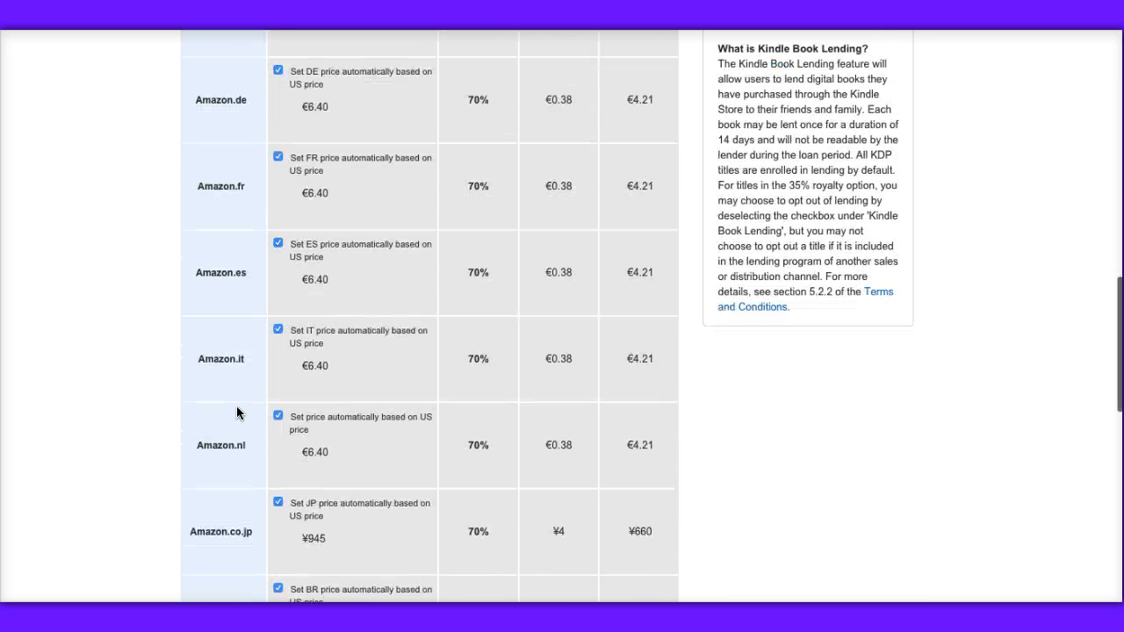
scroll(237, 413, down, 1)
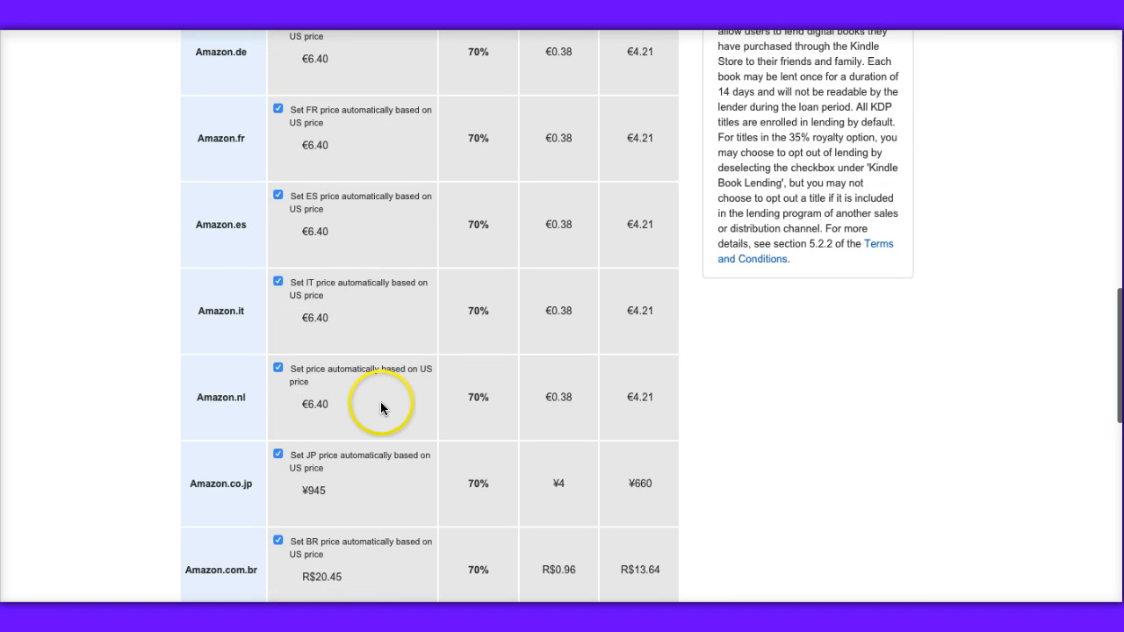
scroll(382, 405, down, 1)
scroll(383, 406, down, 1)
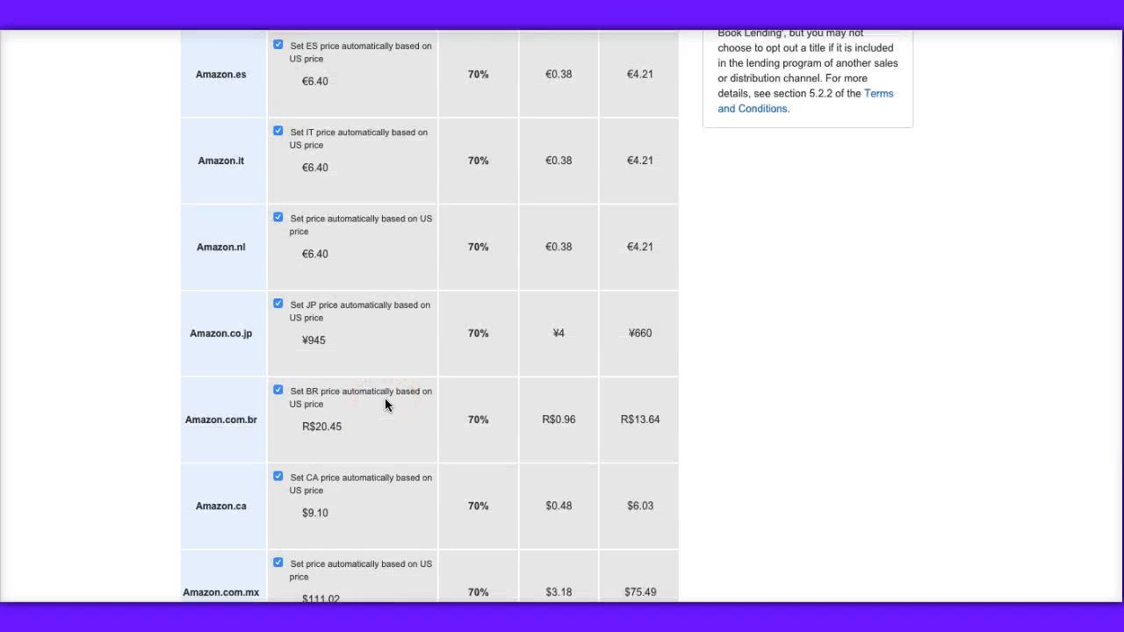
click(386, 404)
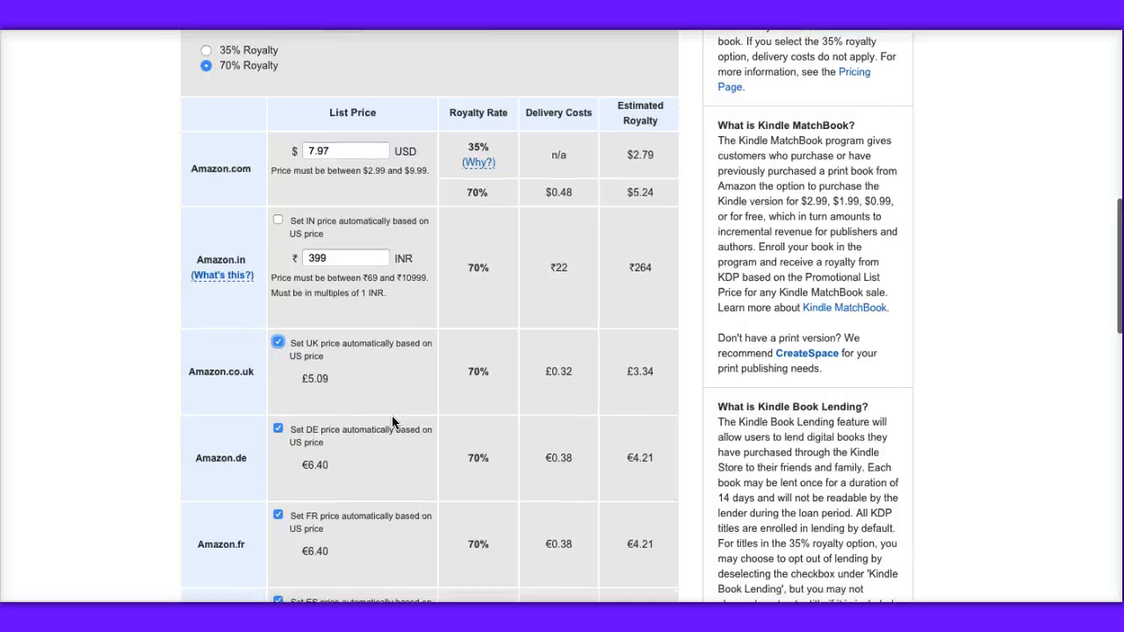
scroll(391, 420, down, 8)
scroll(400, 428, down, 3)
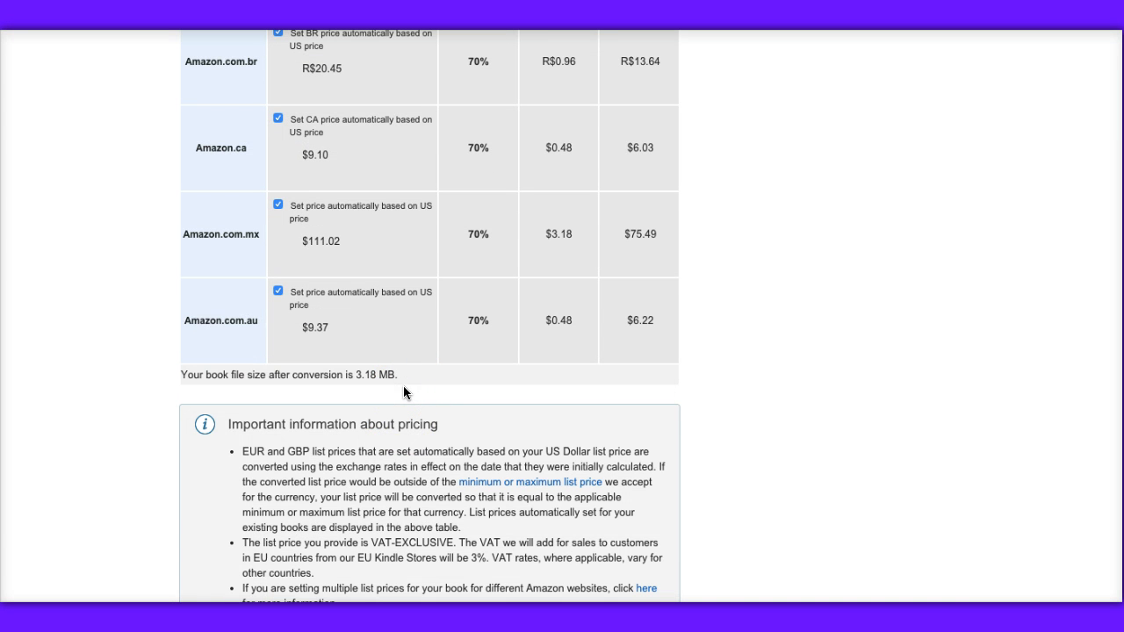
Step: Check the pricing information and the Kindle MatchBook and Book Lending options, and save the title as a draft
scroll(439, 389, down, 3)
click(839, 400)
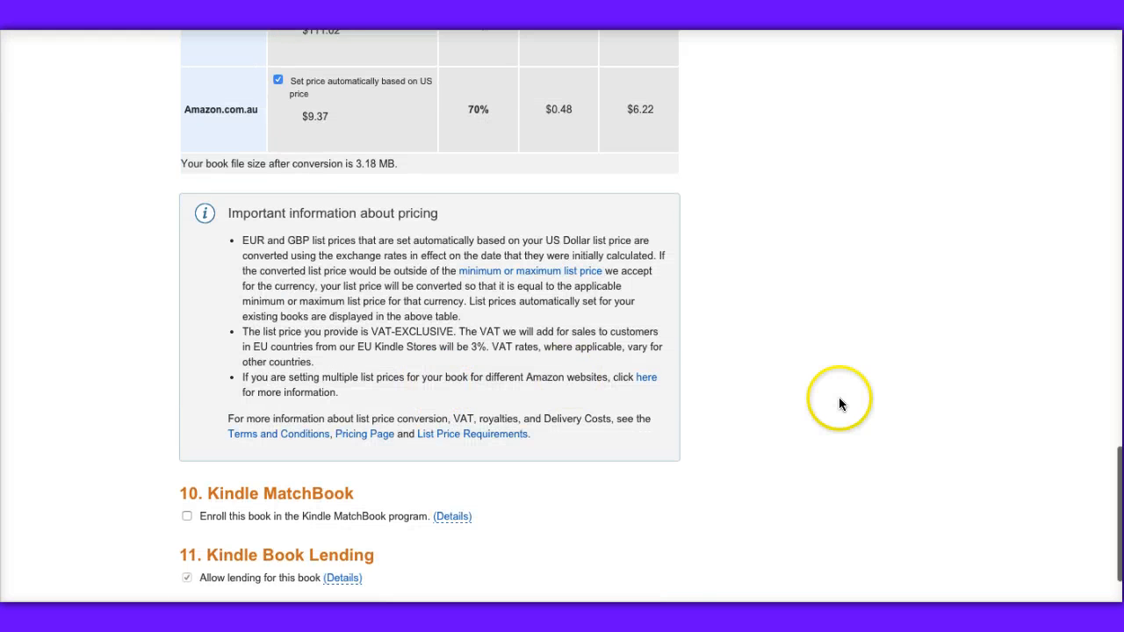
scroll(431, 387, down, 2)
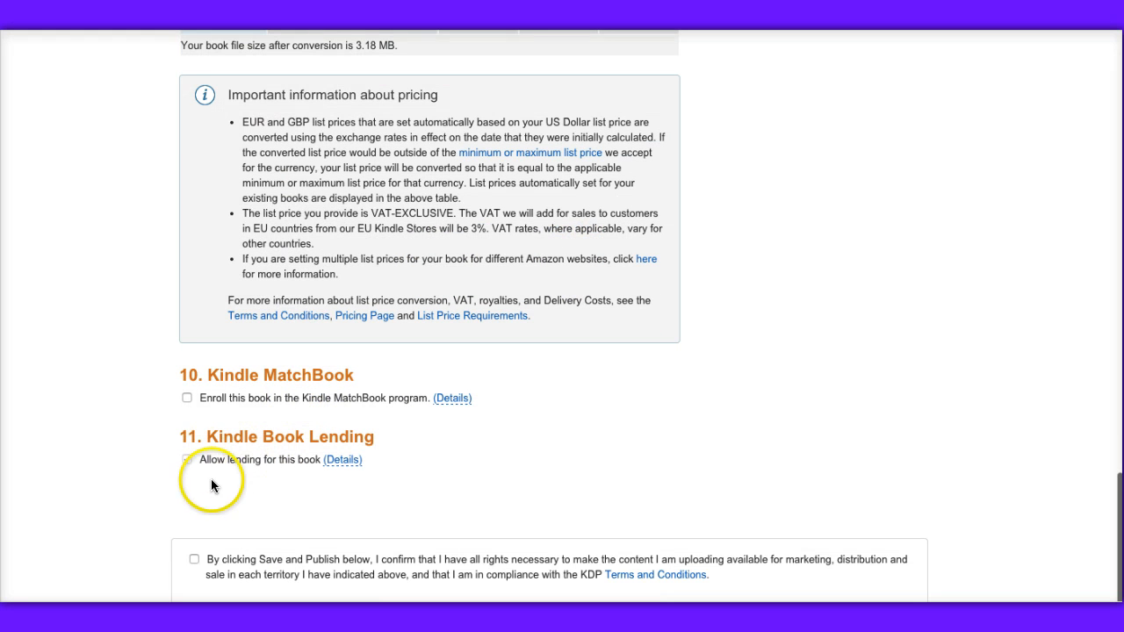
scroll(453, 474, down, 2)
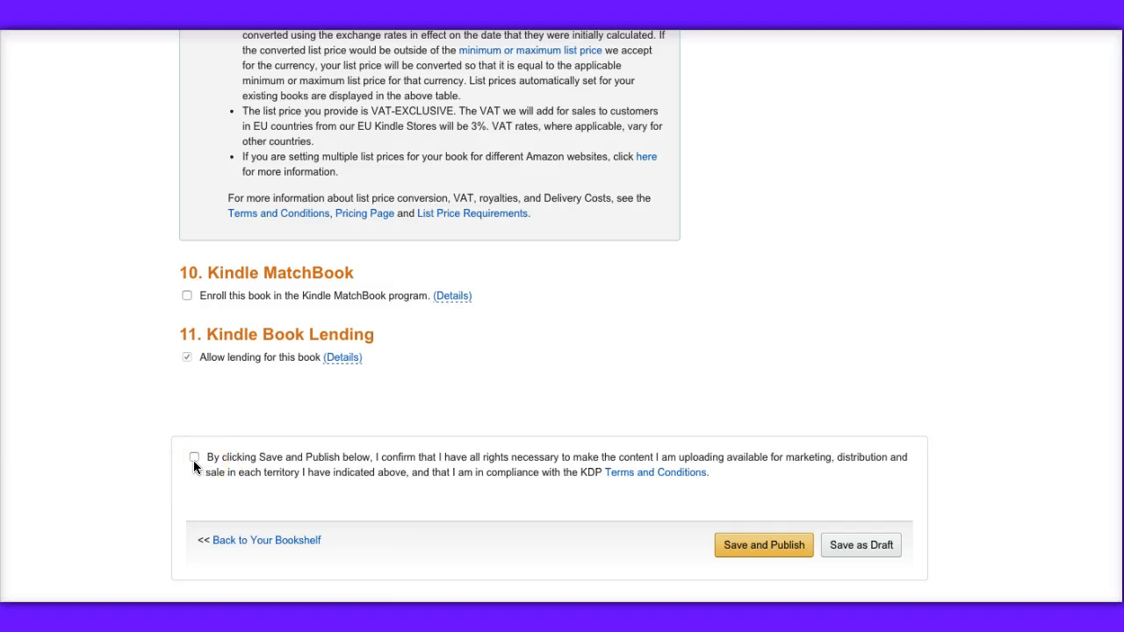
click(853, 546)
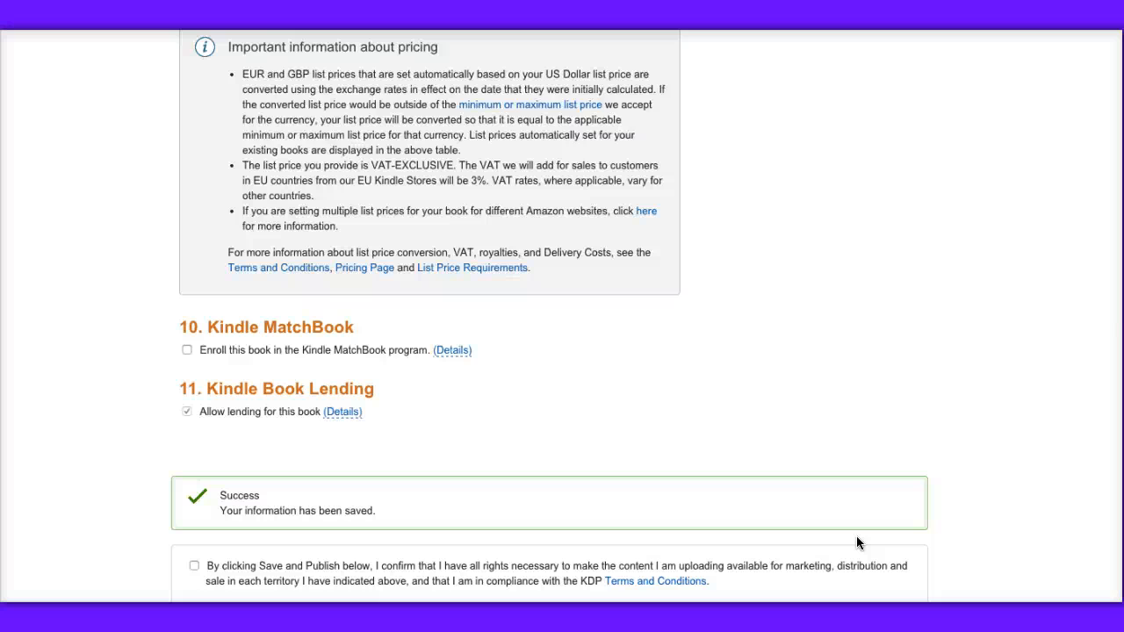
Step: Save the title as a draft once more and return to the Bookshelf to view the listed books
scroll(857, 542, down, 2)
click(879, 500)
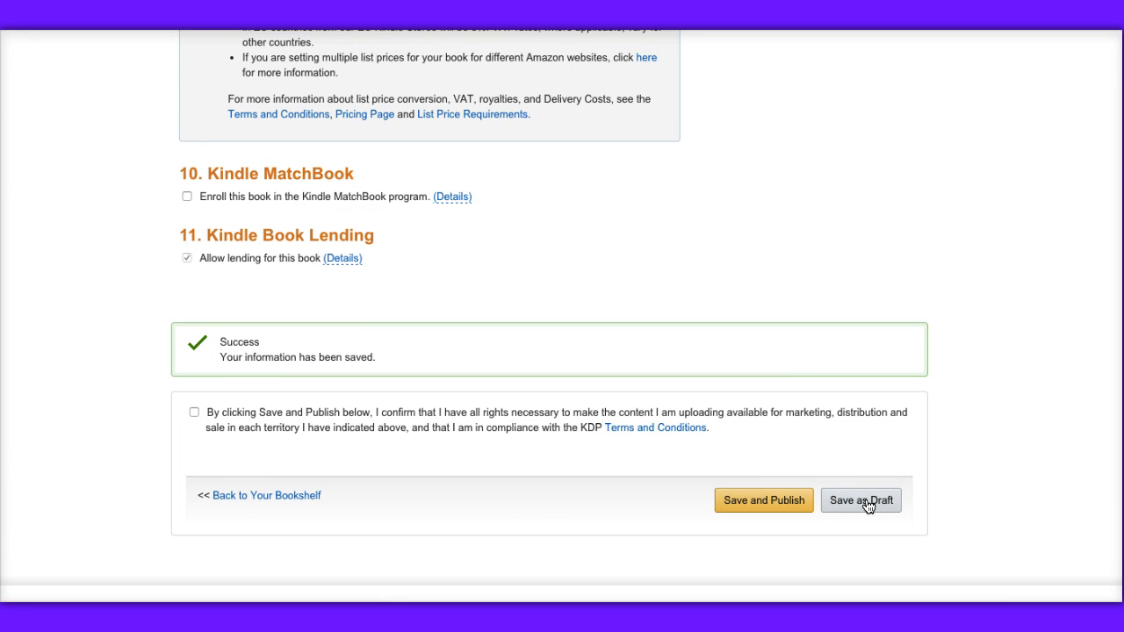
click(869, 502)
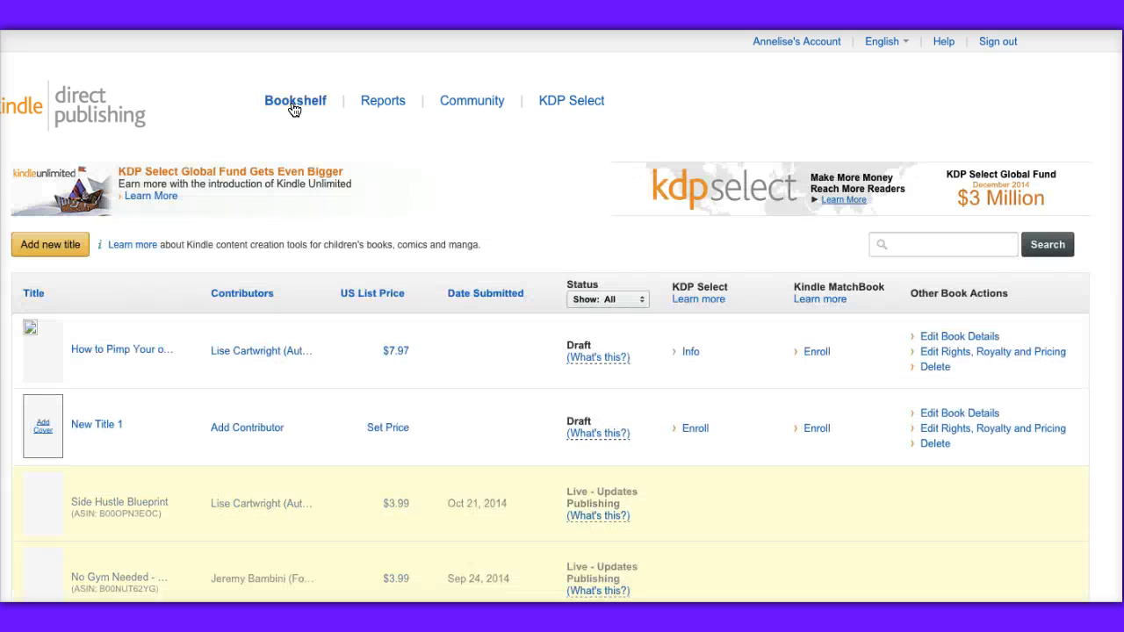
scroll(377, 381, down, 1)
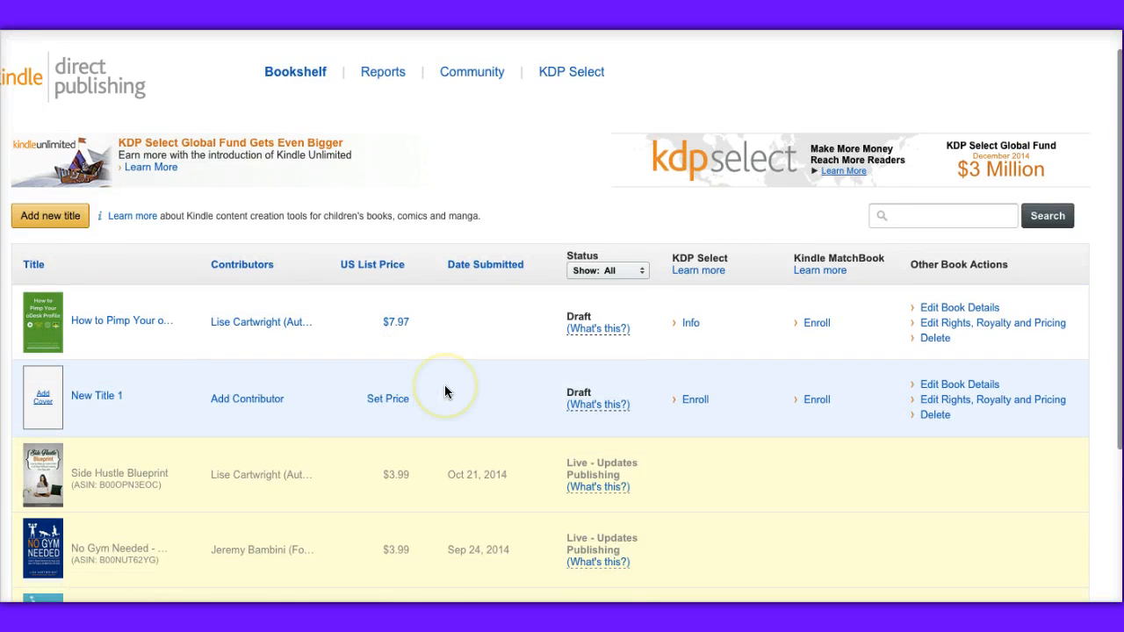